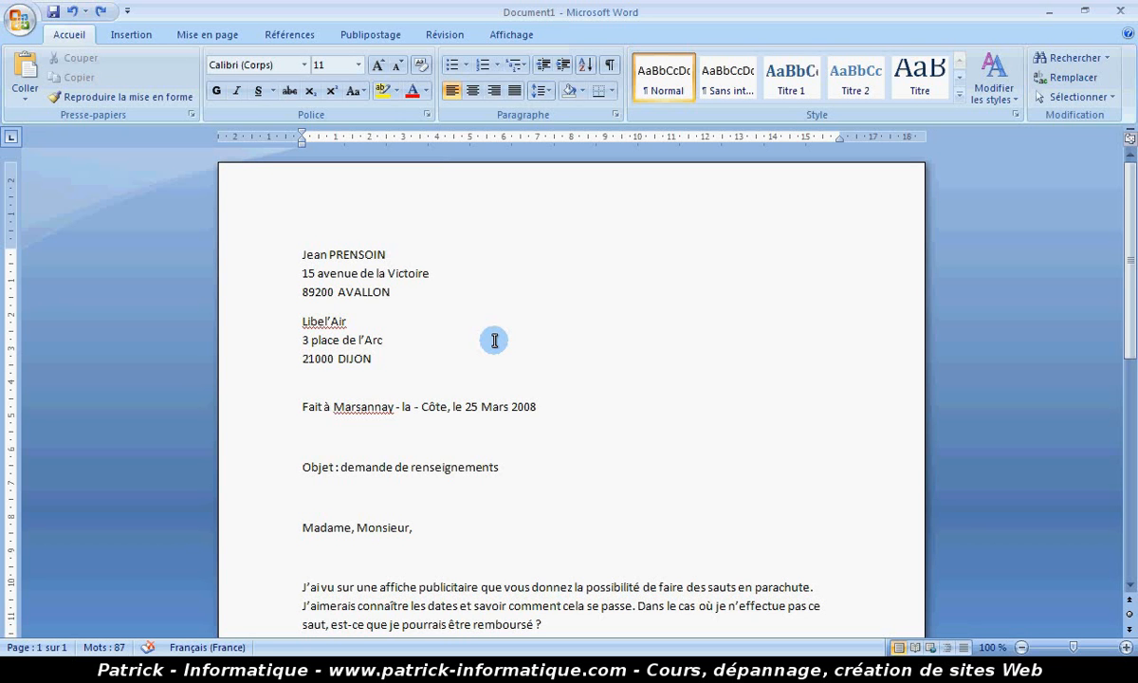
# Look through the whole letter, from the sender's address down to the closing signature.
pyautogui.scroll(-5, 494, 340)
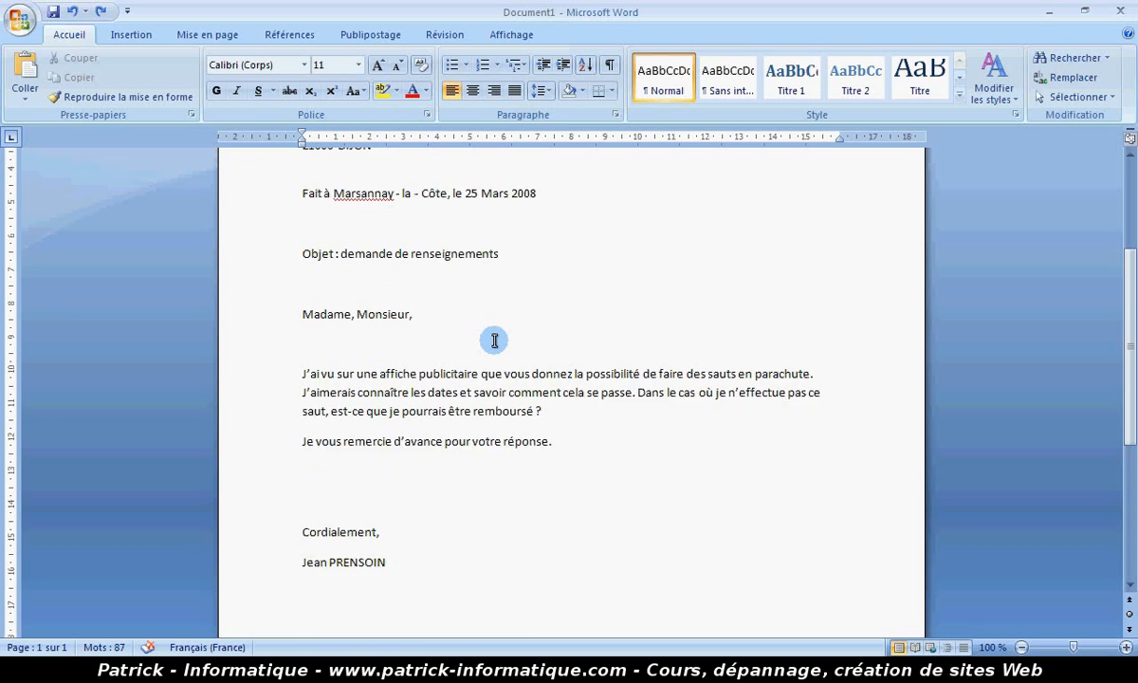
pyautogui.scroll(5, 494, 339)
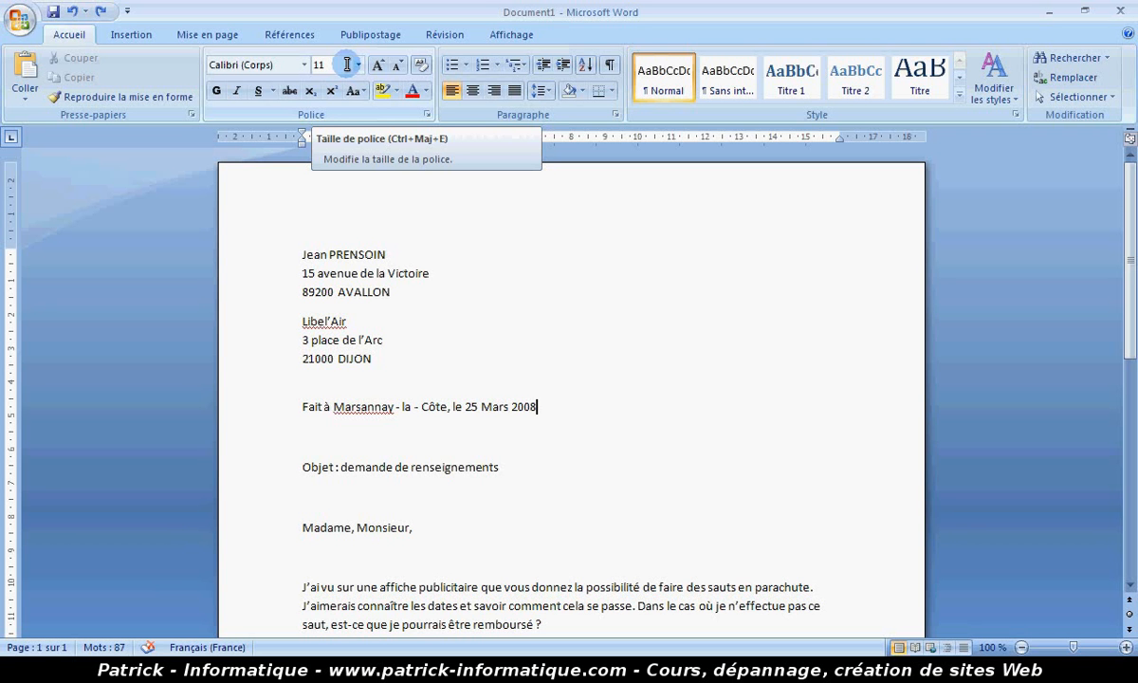
pyautogui.scroll(-4, 358, 336)
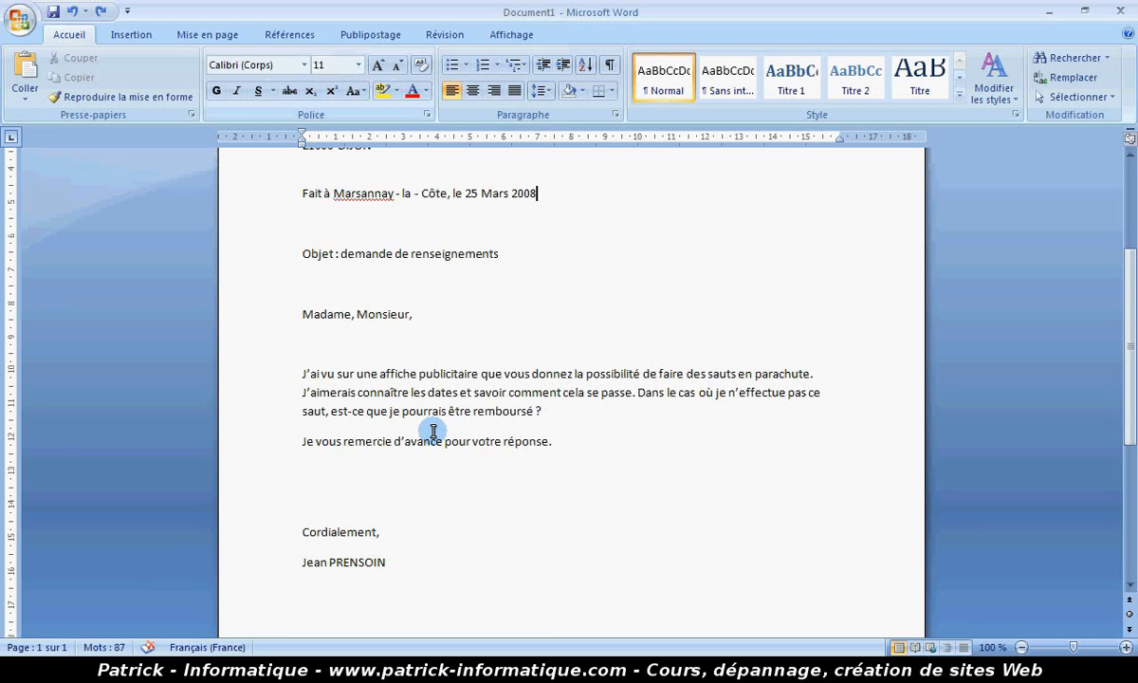
pyautogui.scroll(4, 433, 388)
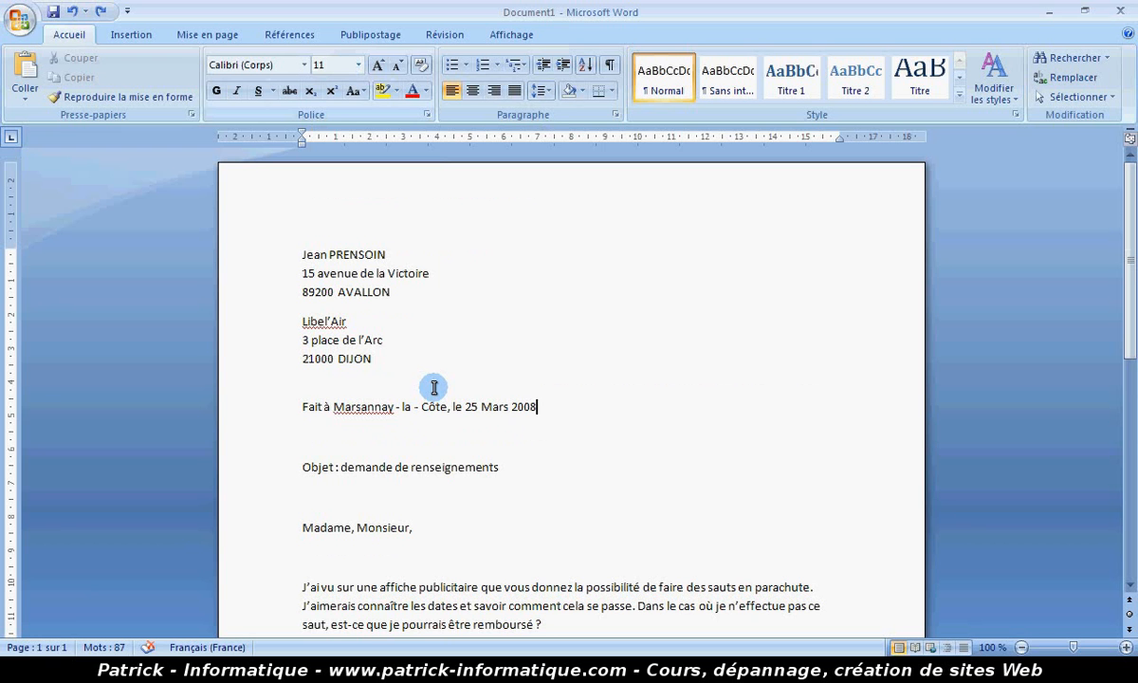
pyautogui.scroll(-5, 440, 447)
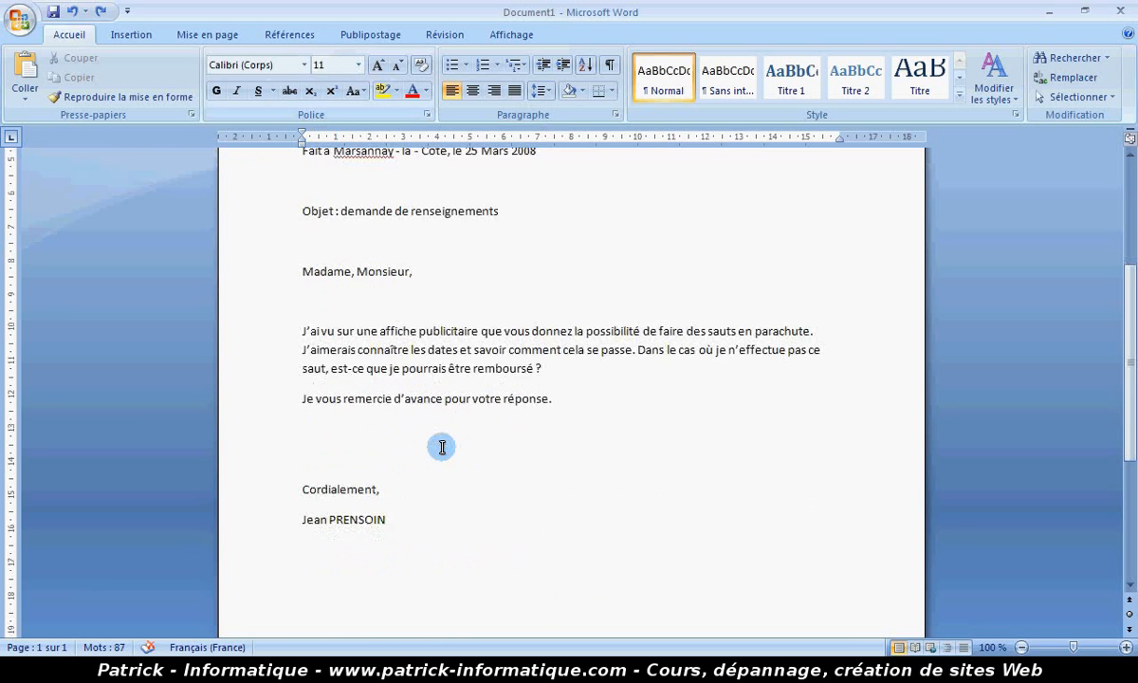
pyautogui.scroll(5, 440, 444)
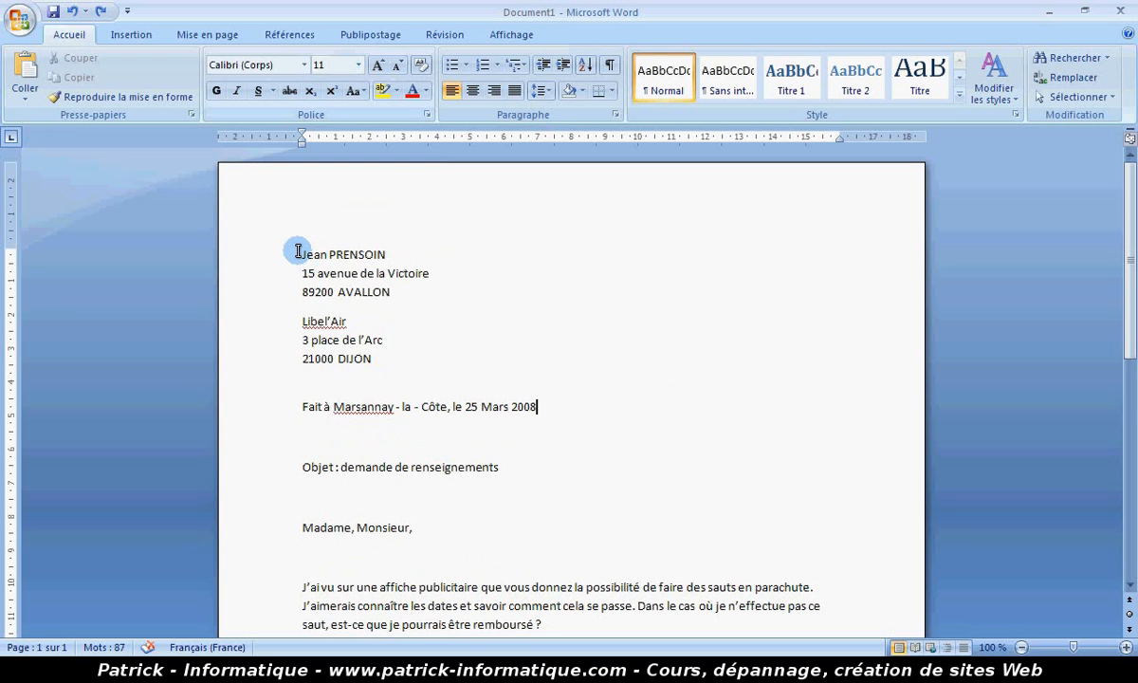
pyautogui.scroll(-5, 298, 251)
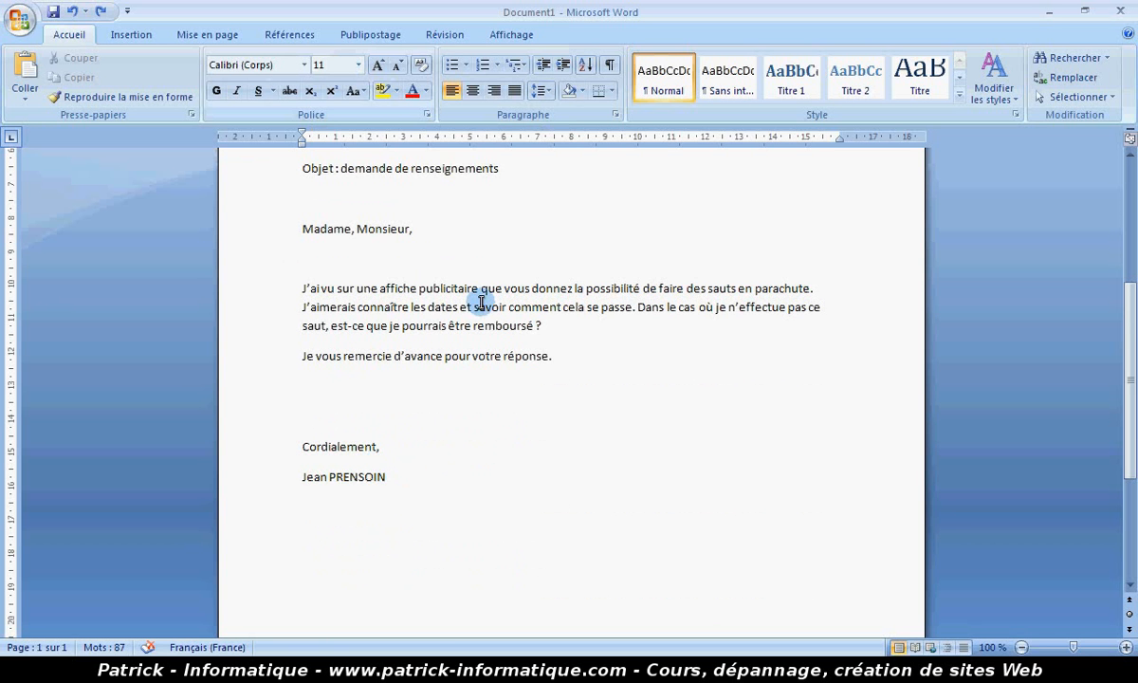
pyautogui.scroll(4, 490, 311)
pyautogui.scroll(1, 490, 311)
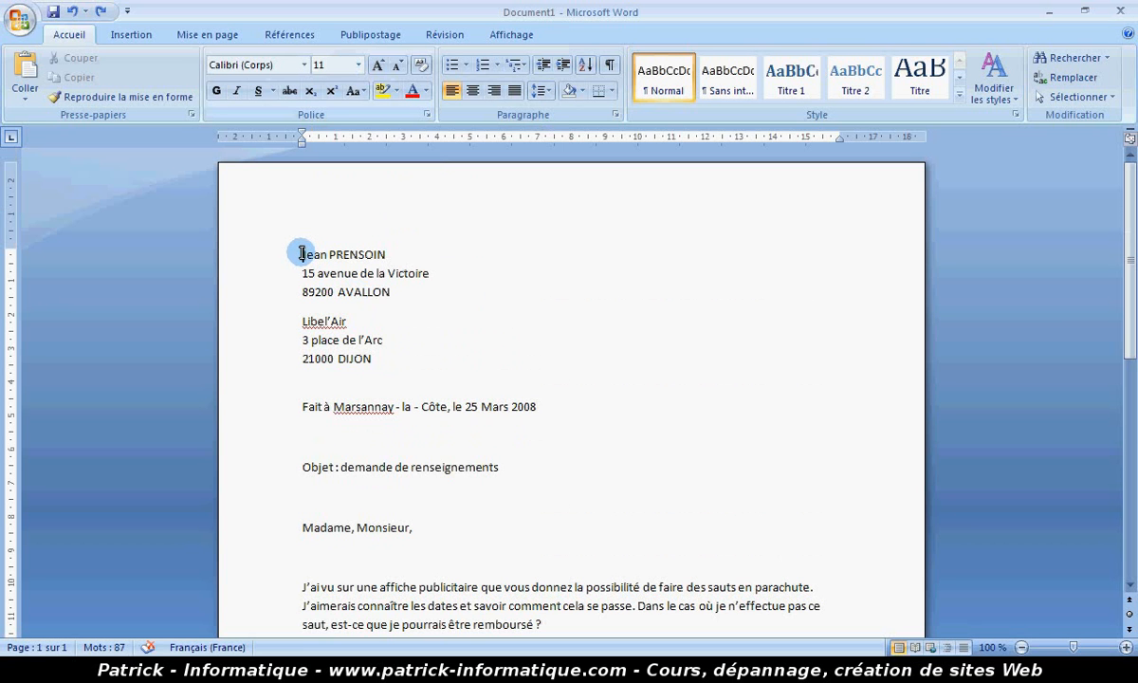
# Set the font size of the entire letter text to 12.
pyautogui.moveTo(301, 254); pyautogui.dragTo(396, 490)
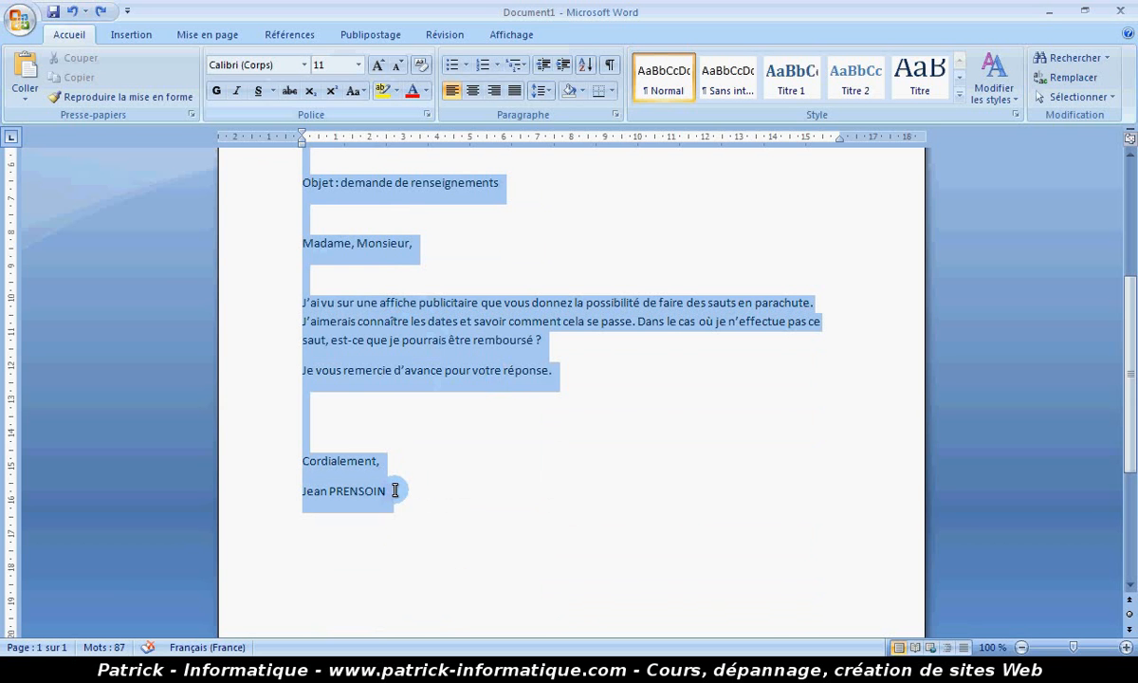
pyautogui.moveTo(396, 490); pyautogui.dragTo(395, 490)
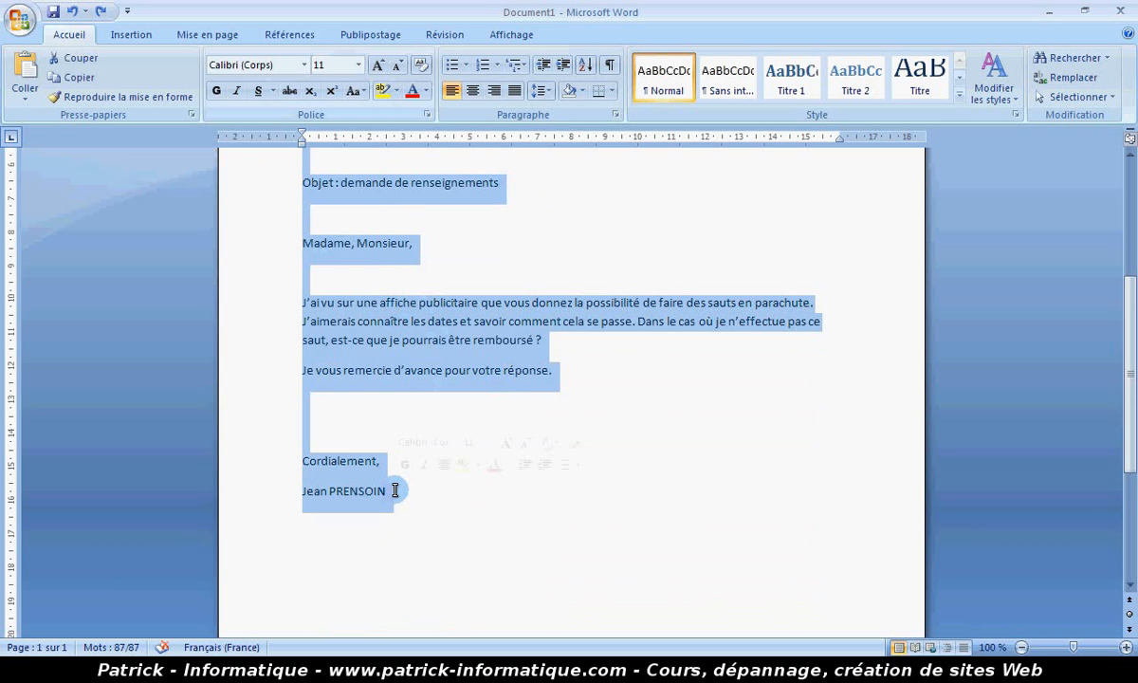
pyautogui.click(358, 65)
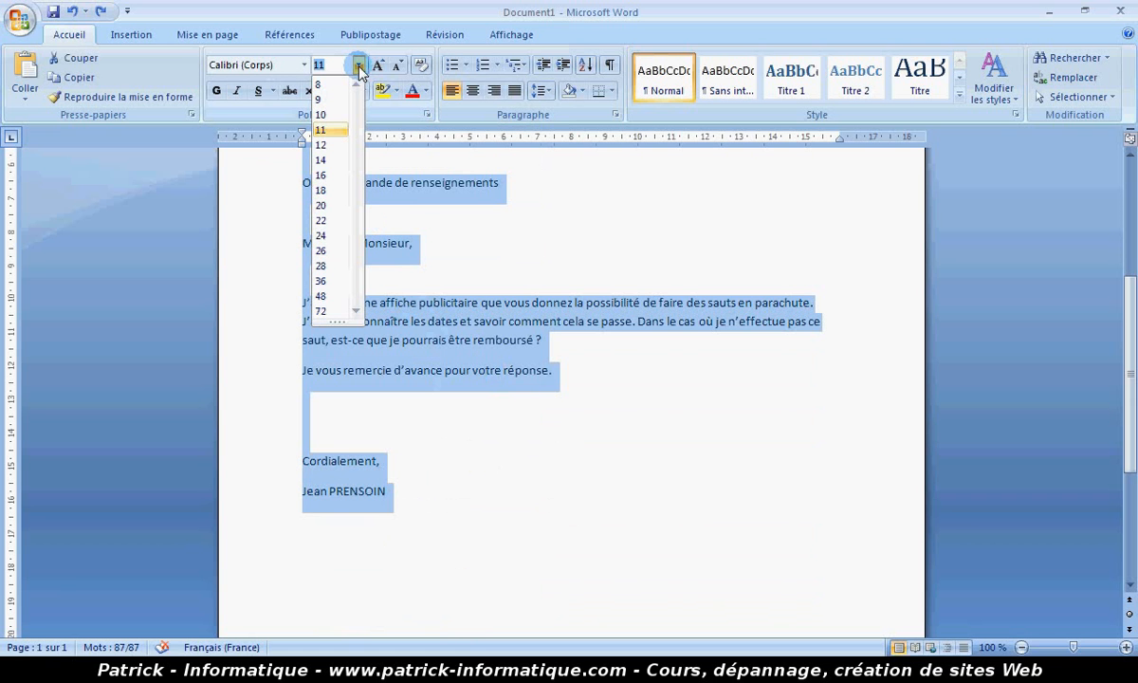
pyautogui.click(323, 145)
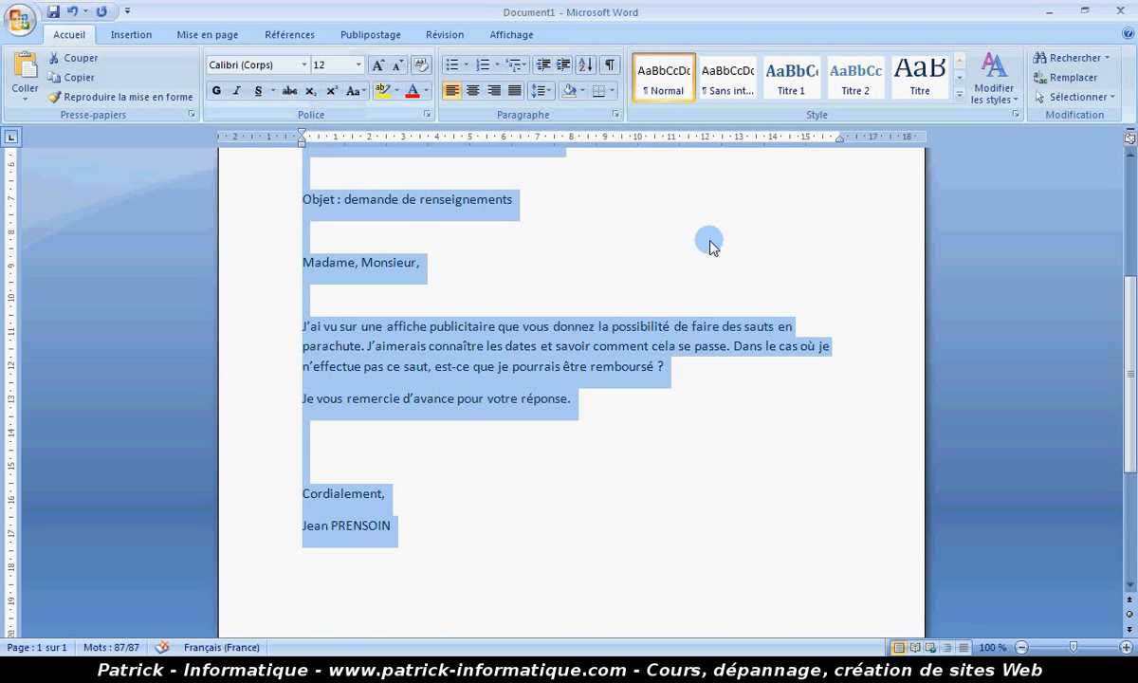
pyautogui.click(680, 251)
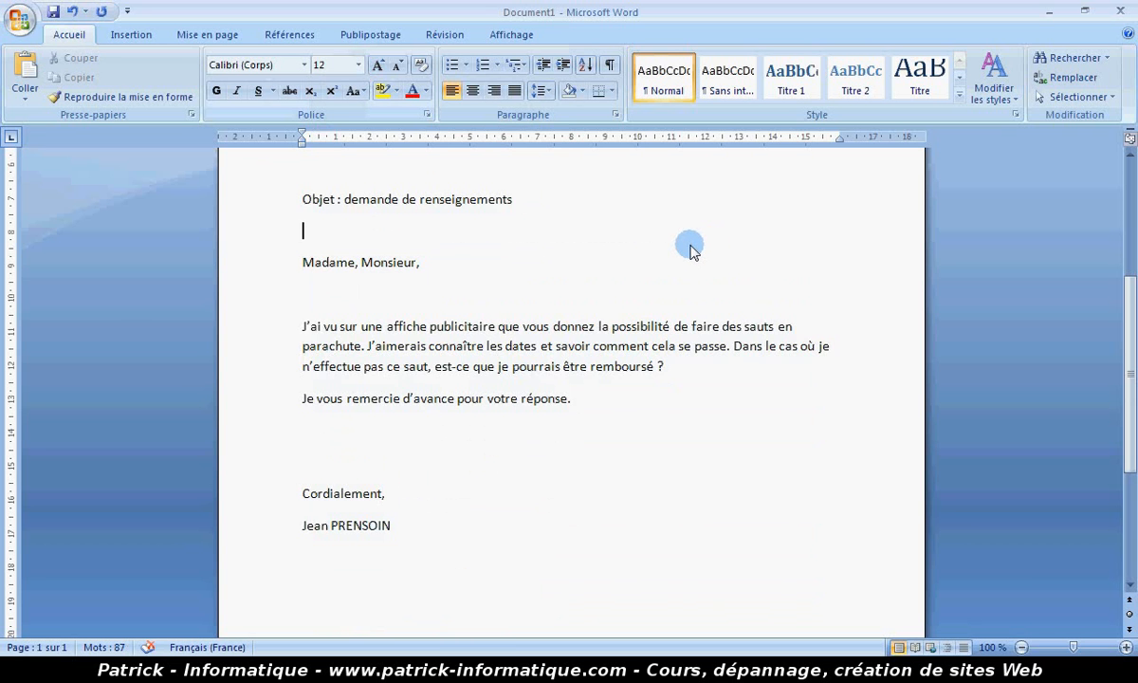
# Make the sender's name in the first line of the letter bold.
pyautogui.scroll(4, 678, 253)
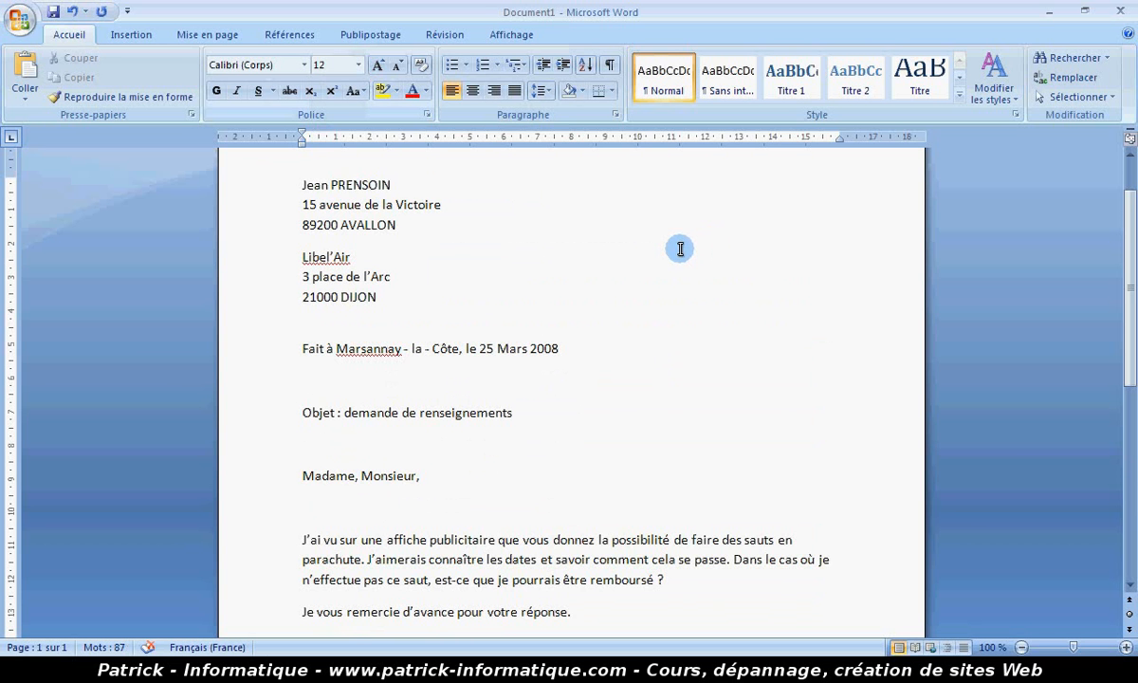
pyautogui.scroll(1, 680, 248)
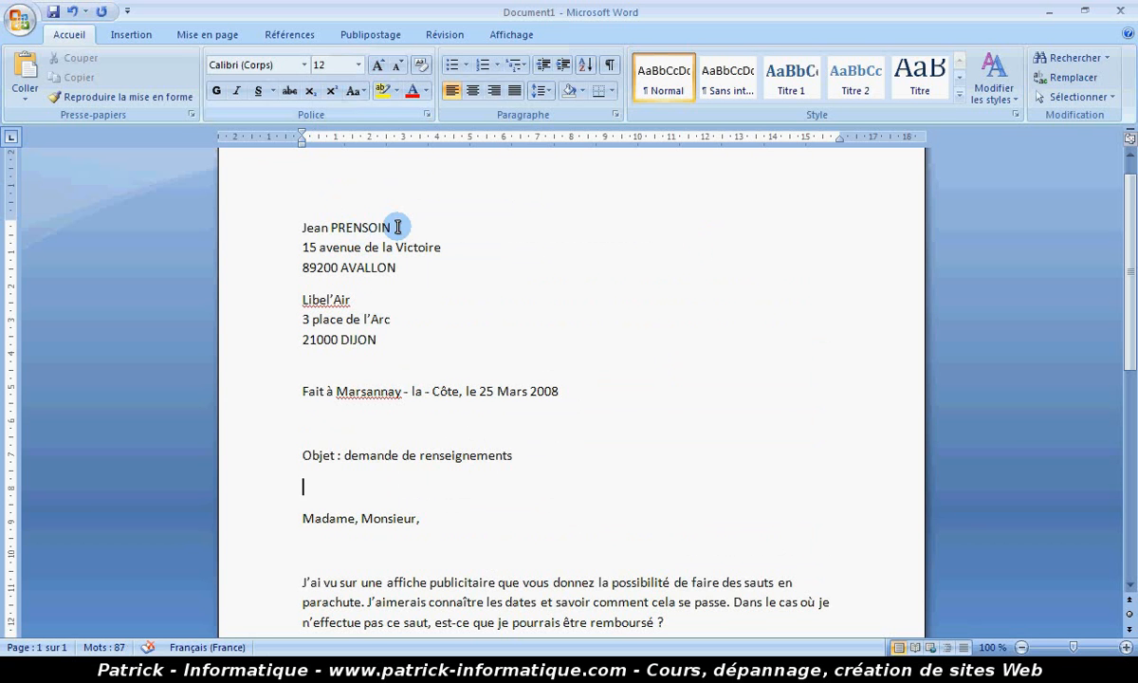
pyautogui.click(305, 226)
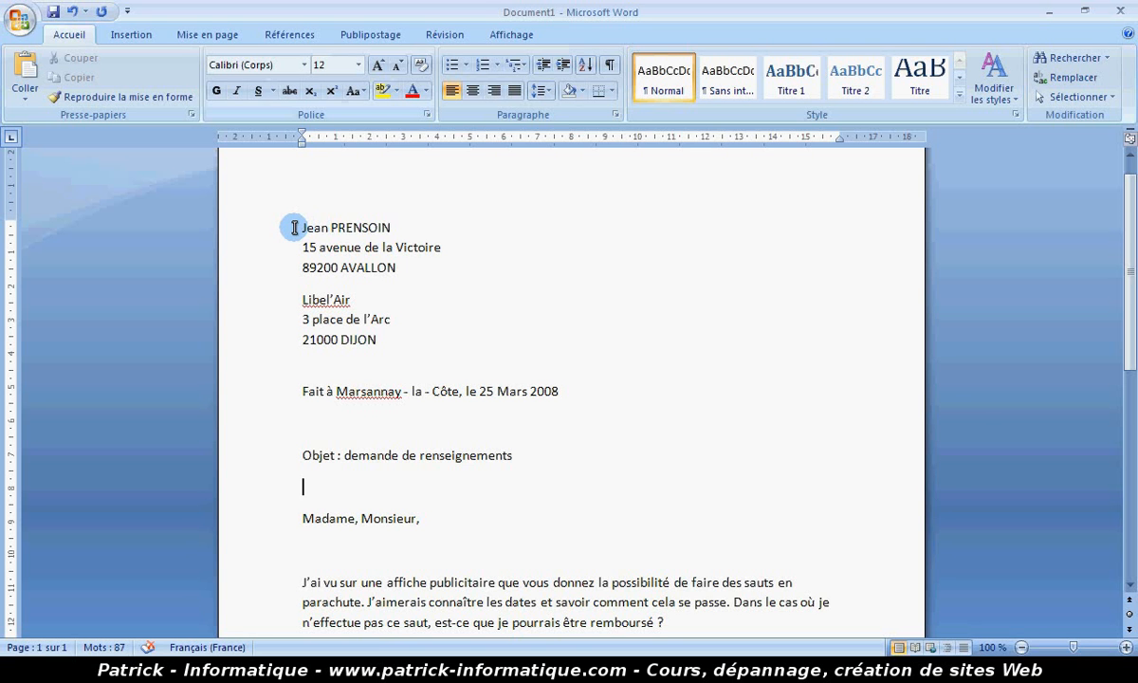
pyautogui.click(392, 228)
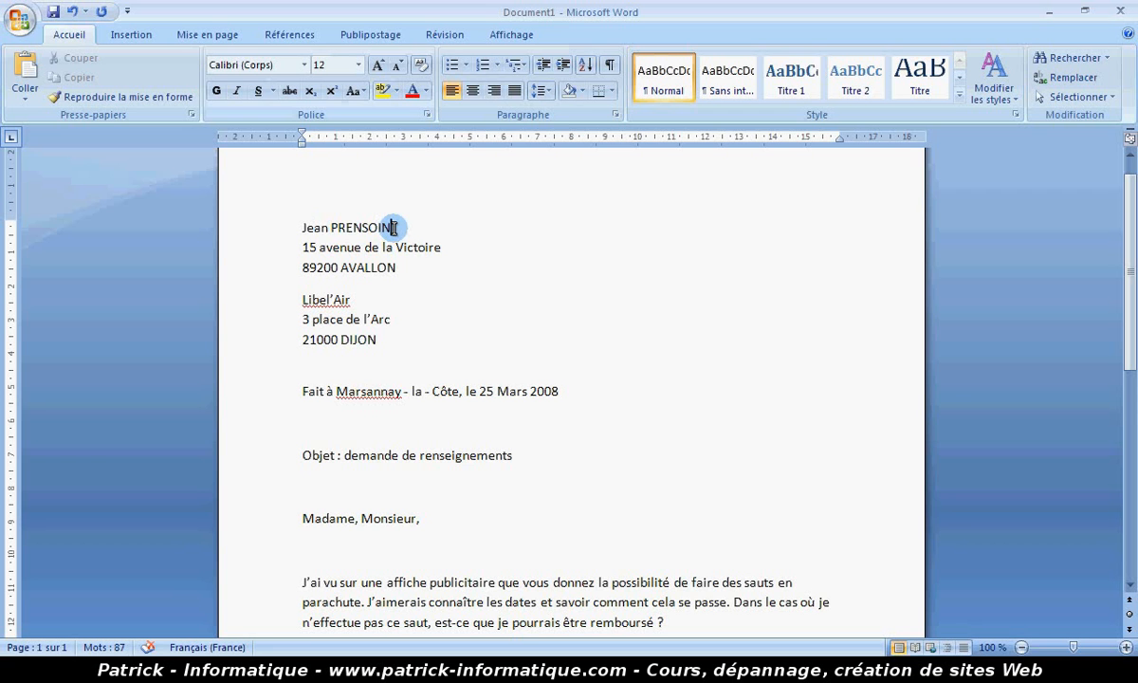
pyautogui.moveTo(393, 227); pyautogui.dragTo(292, 236)
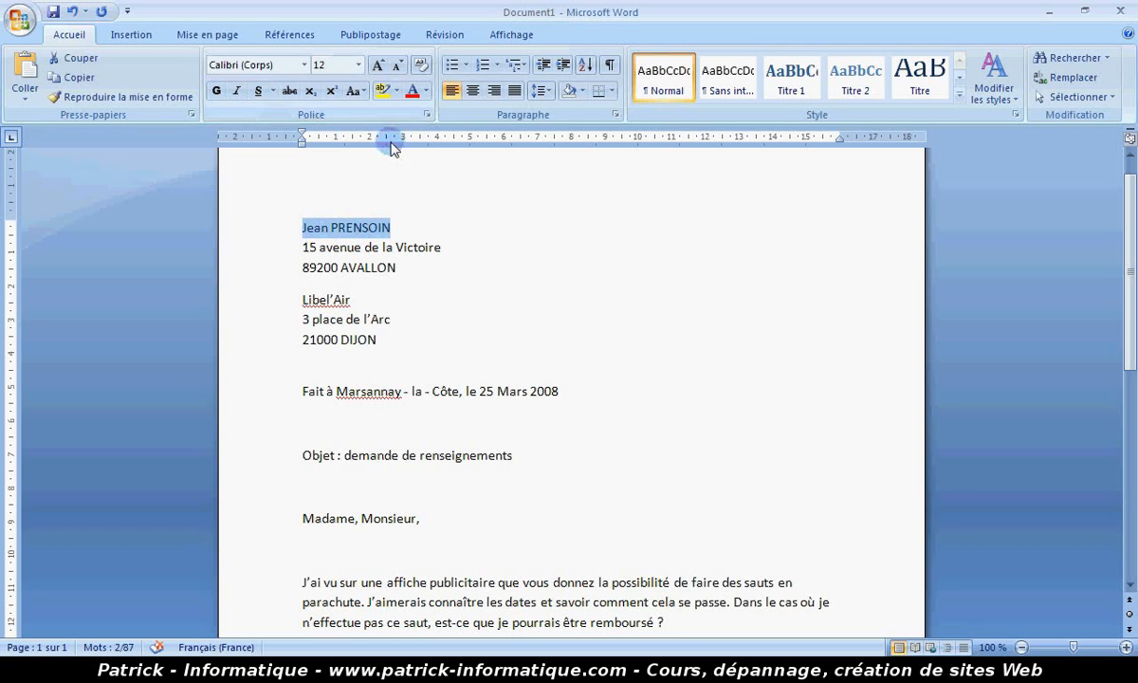
pyautogui.click(217, 92)
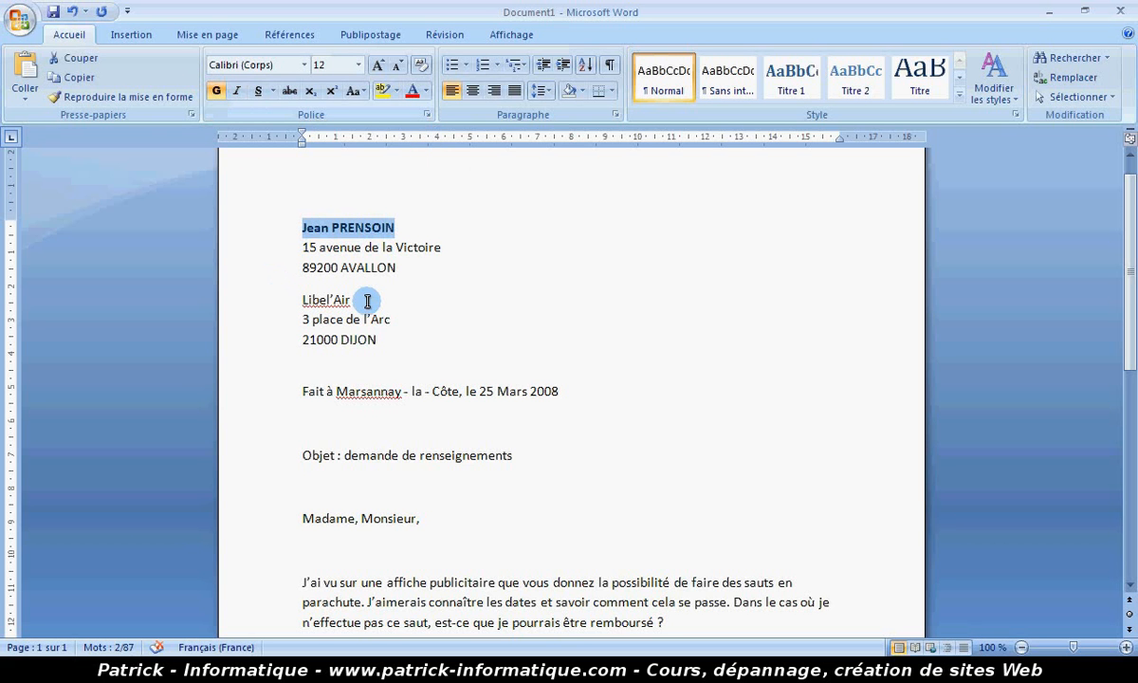
# Make the recipient company name "Libel'Air" bold.
pyautogui.moveTo(361, 299); pyautogui.dragTo(302, 301)
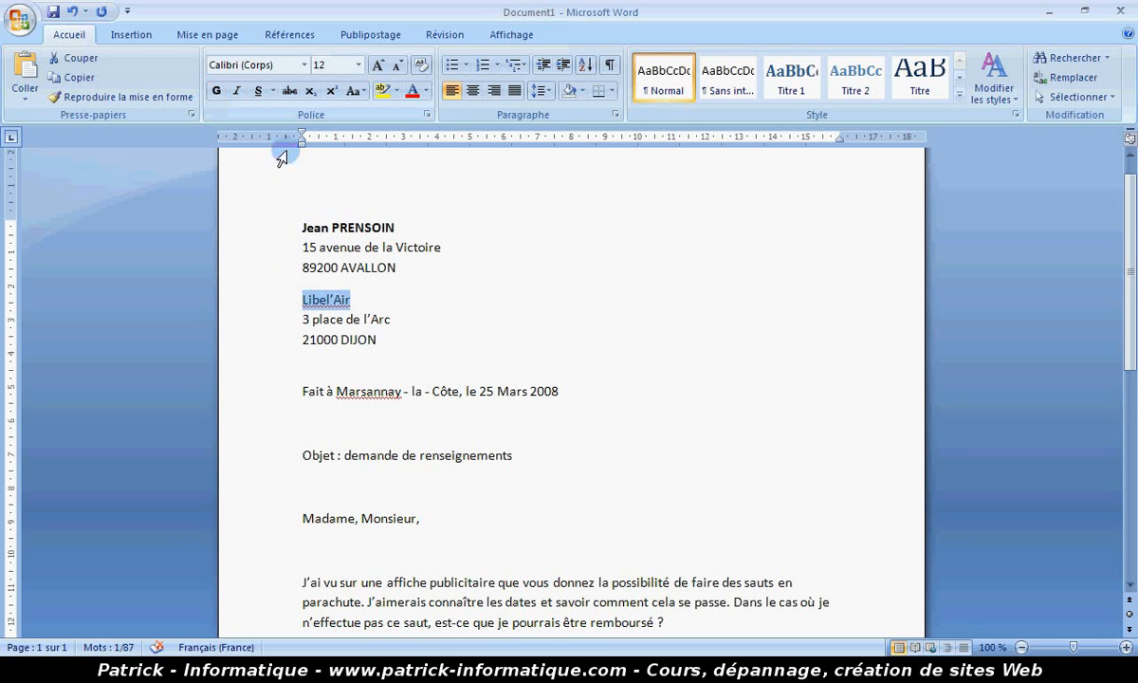
pyautogui.click(217, 92)
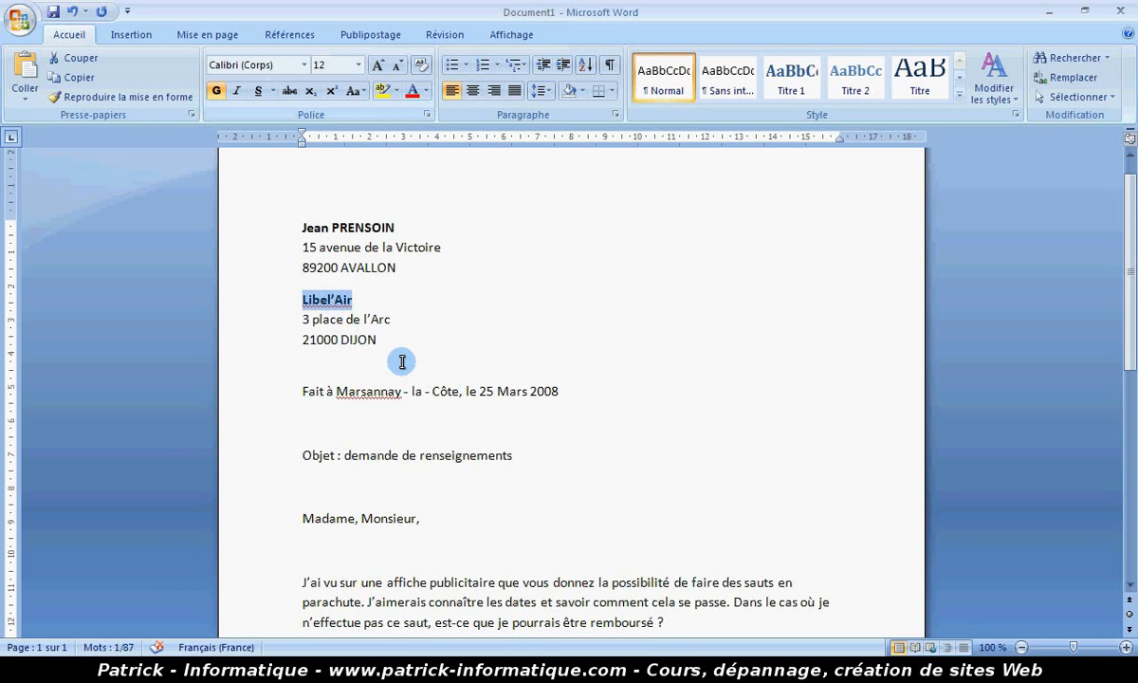
pyautogui.click(477, 278)
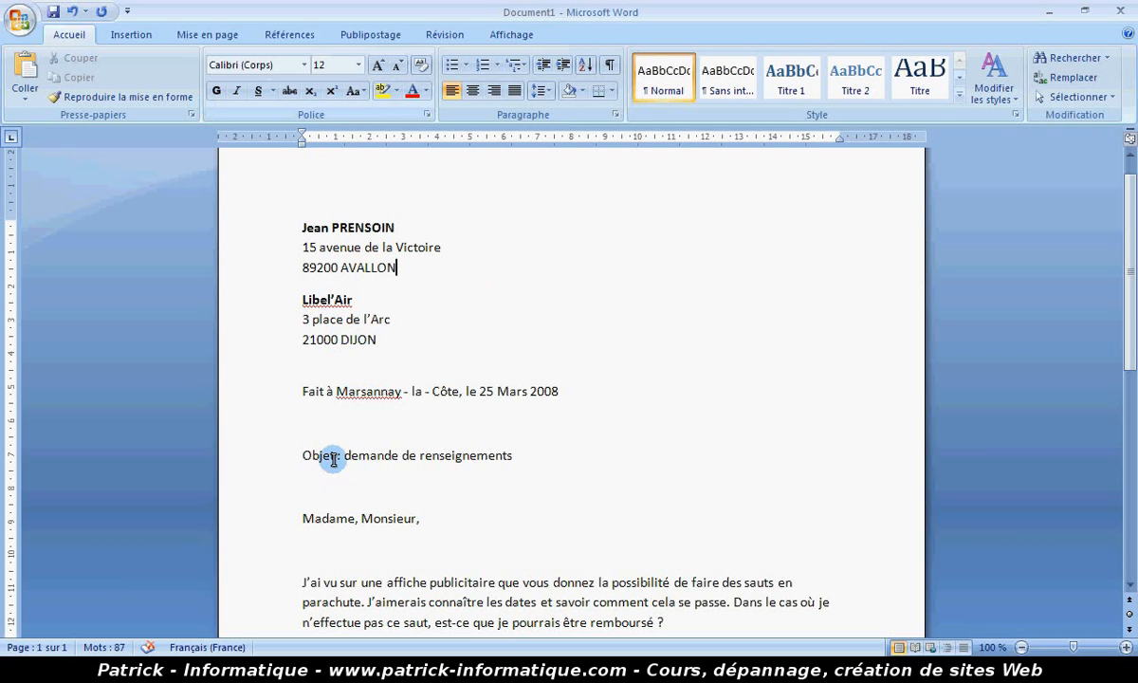
# In the subject line, underline the word "Objet" and italicize "demande de renseignements".
pyautogui.moveTo(334, 458); pyautogui.dragTo(304, 456)
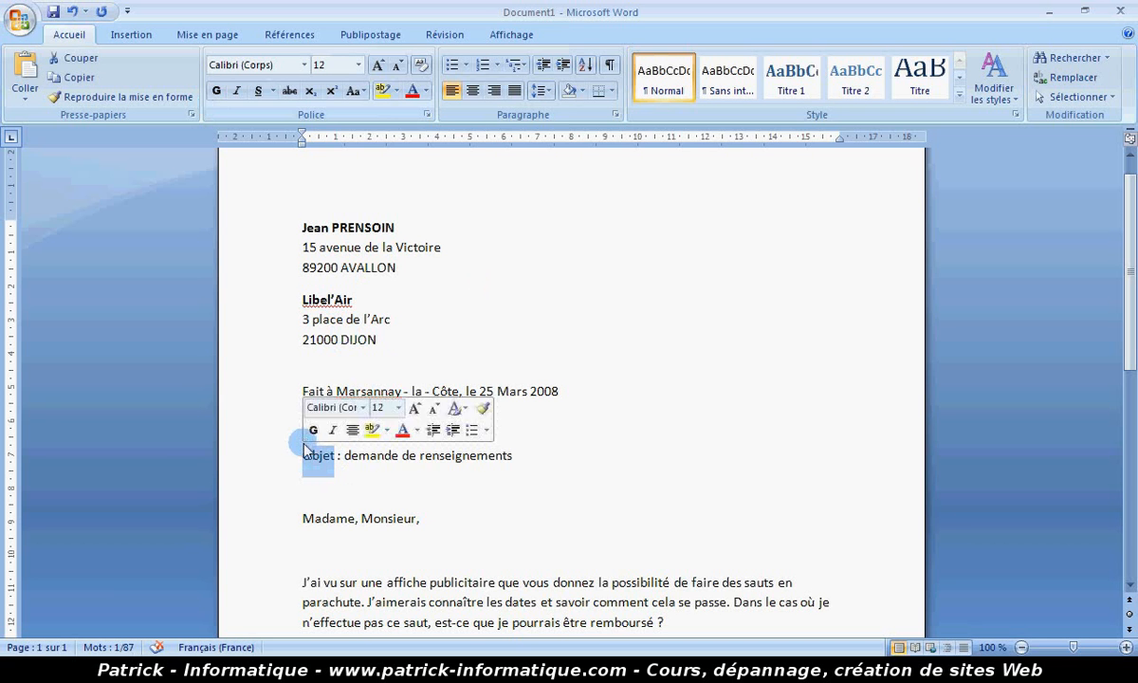
pyautogui.click(260, 91)
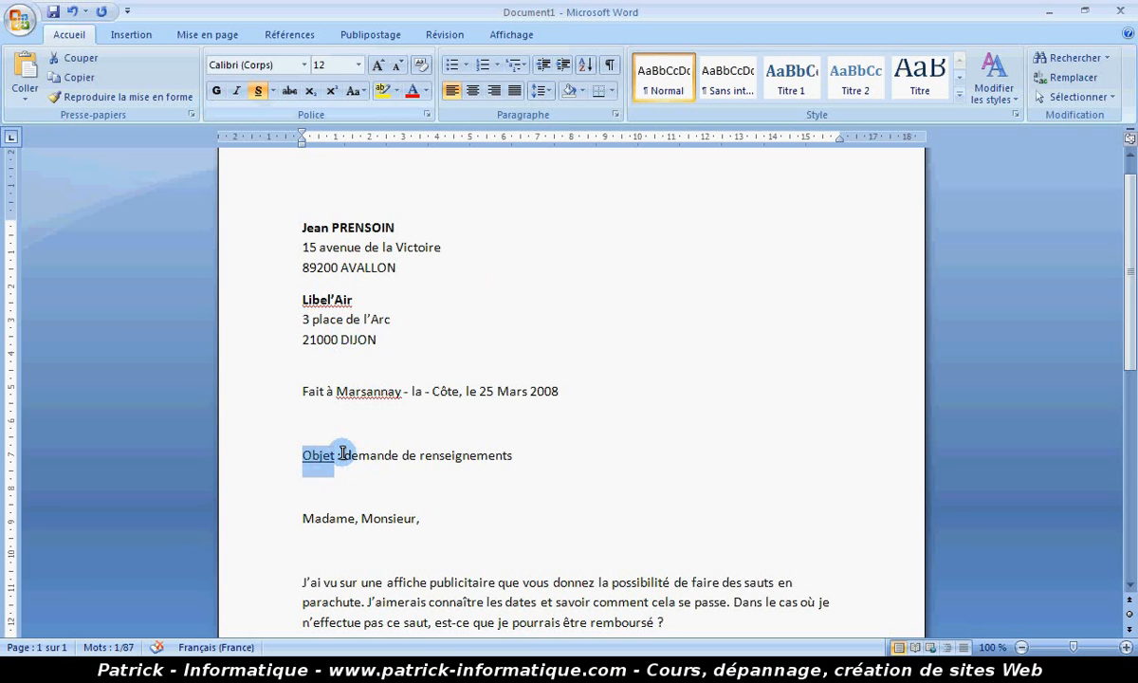
pyautogui.moveTo(344, 454); pyautogui.dragTo(516, 457)
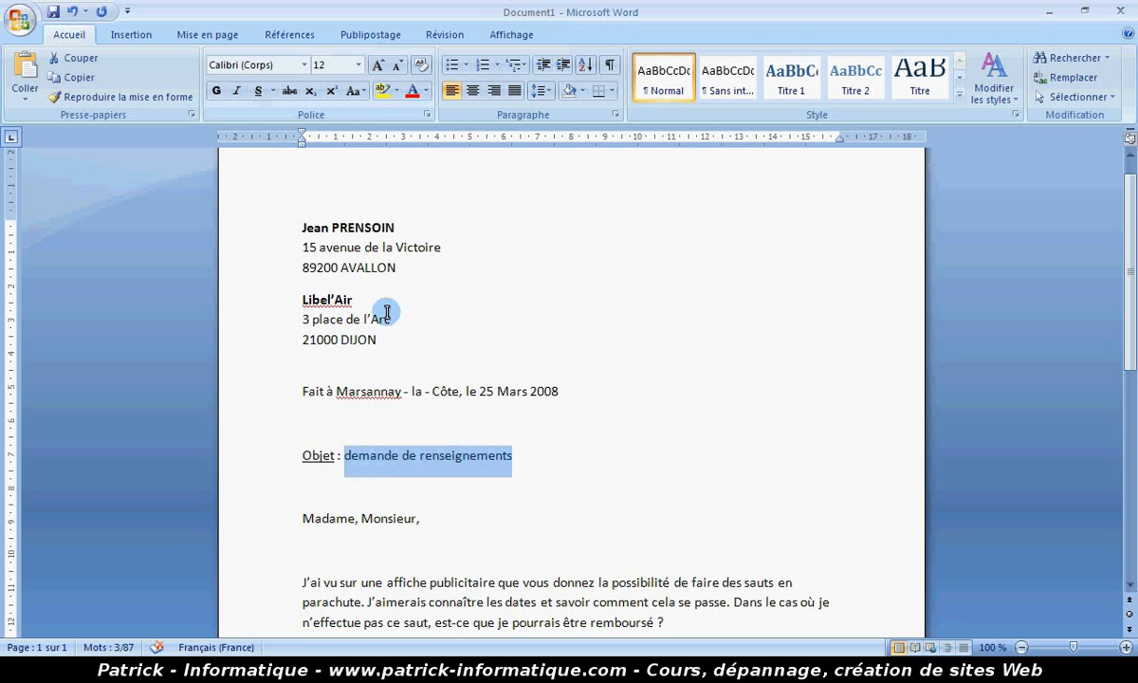
pyautogui.click(237, 92)
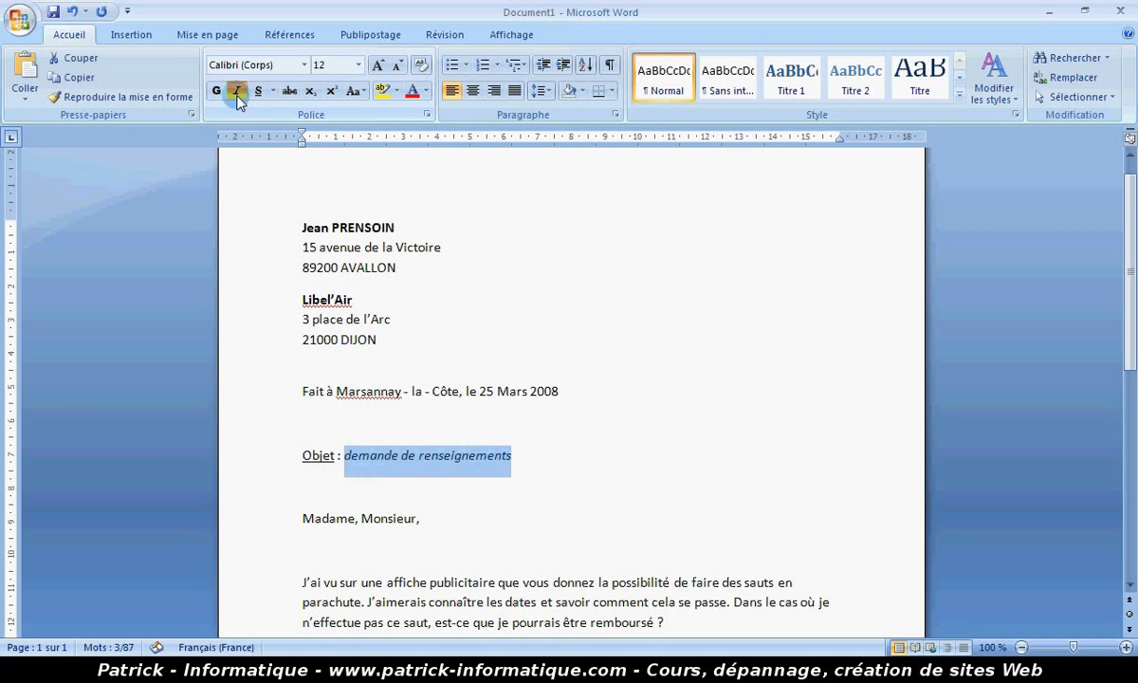
pyautogui.click(610, 332)
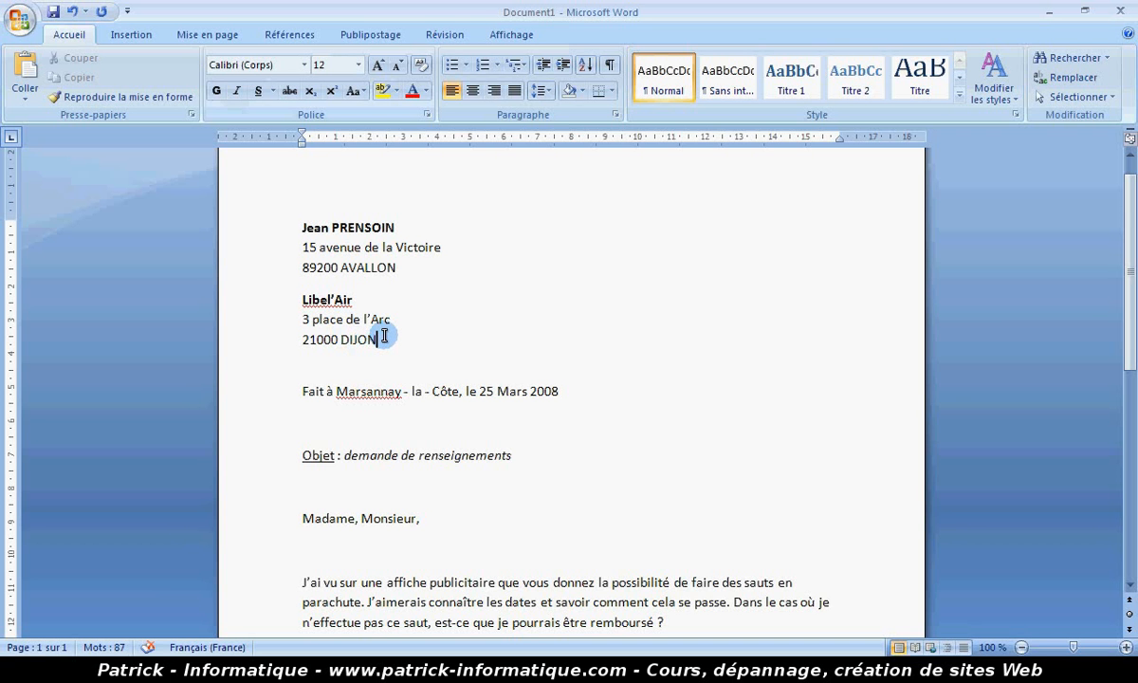
# Move the left indent of the three-line recipient address block to 10 cm on the ruler.
pyautogui.moveTo(379, 335); pyautogui.dragTo(305, 299)
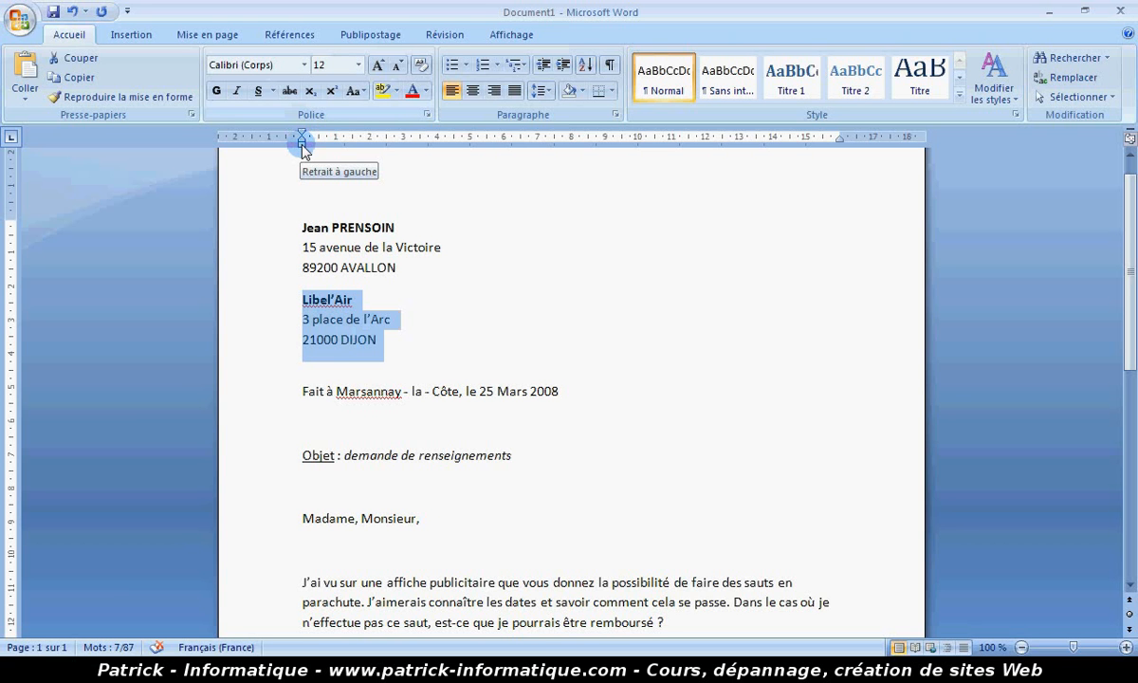
pyautogui.moveTo(301, 143)
pyautogui.mouseDown()
pyautogui.moveTo(299, 287)
pyautogui.moveTo(302, 147)
pyautogui.mouseUp()
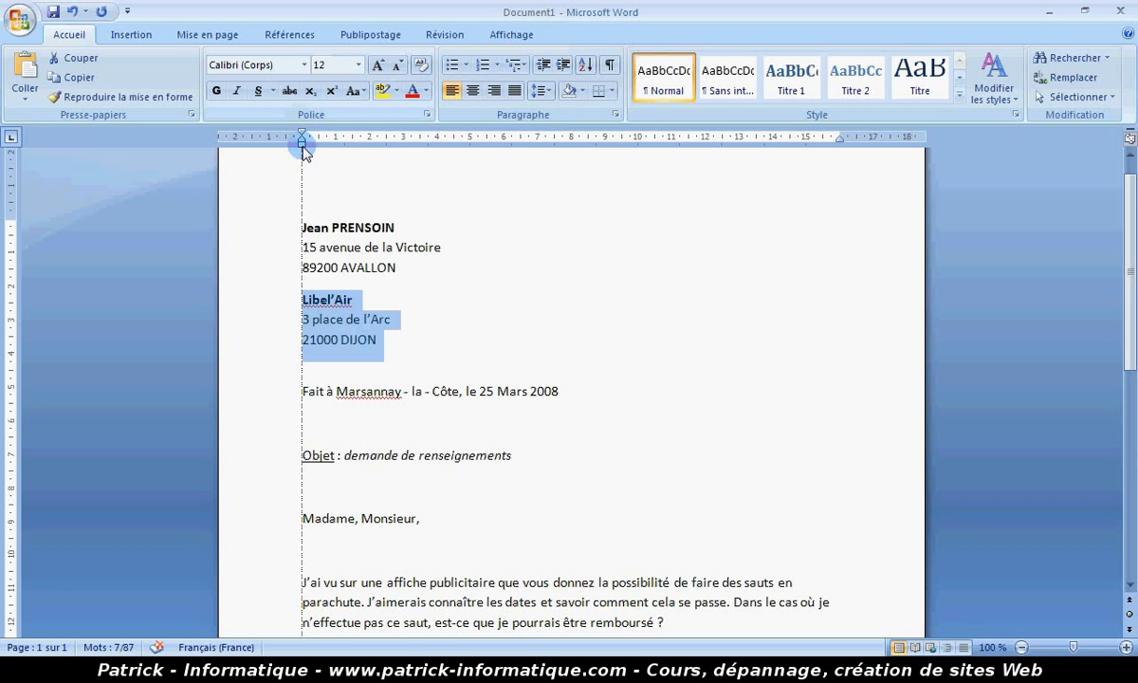
pyautogui.moveTo(304, 149); pyautogui.dragTo(640, 151)
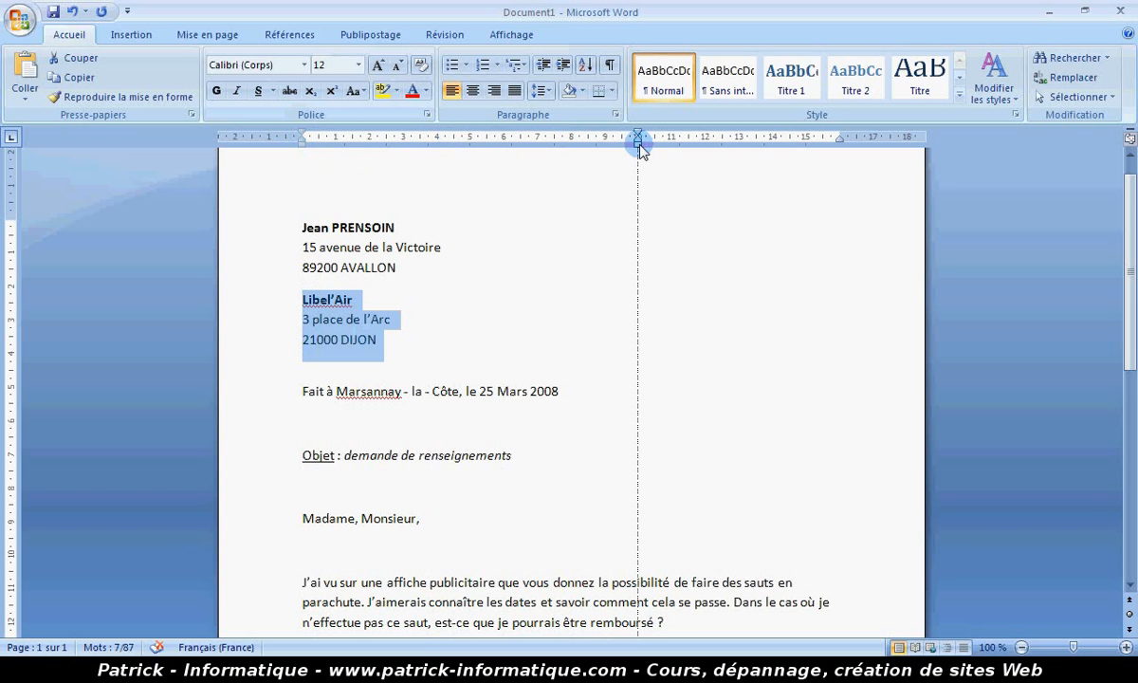
pyautogui.moveTo(640, 149); pyautogui.dragTo(640, 154)
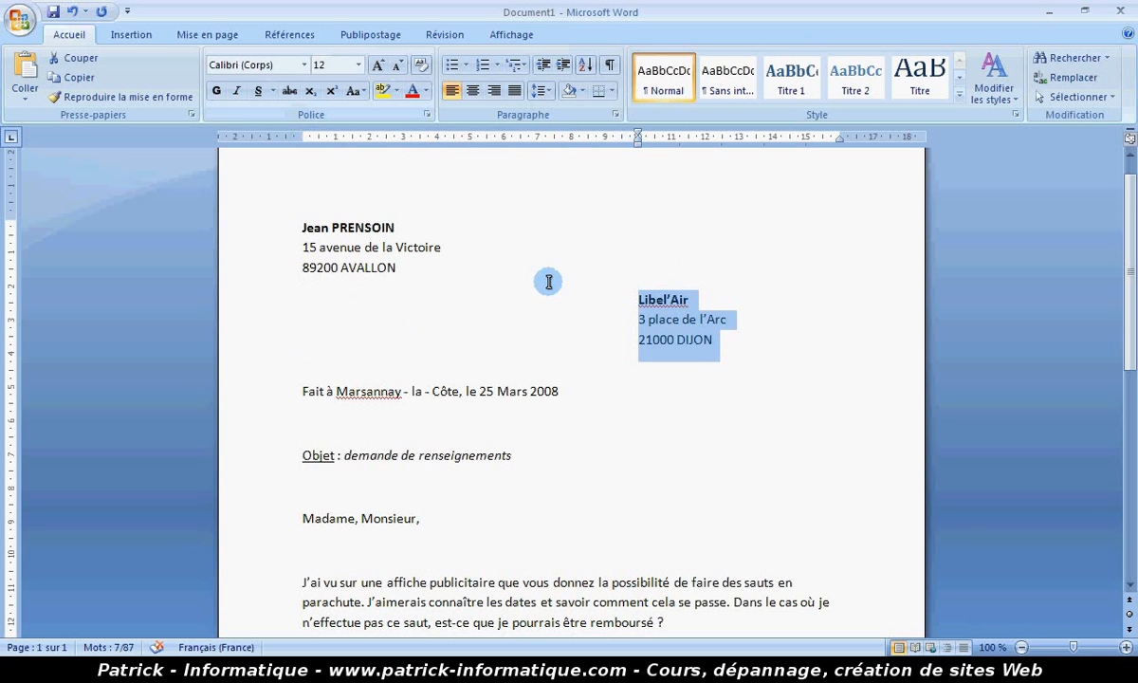
pyautogui.click(564, 247)
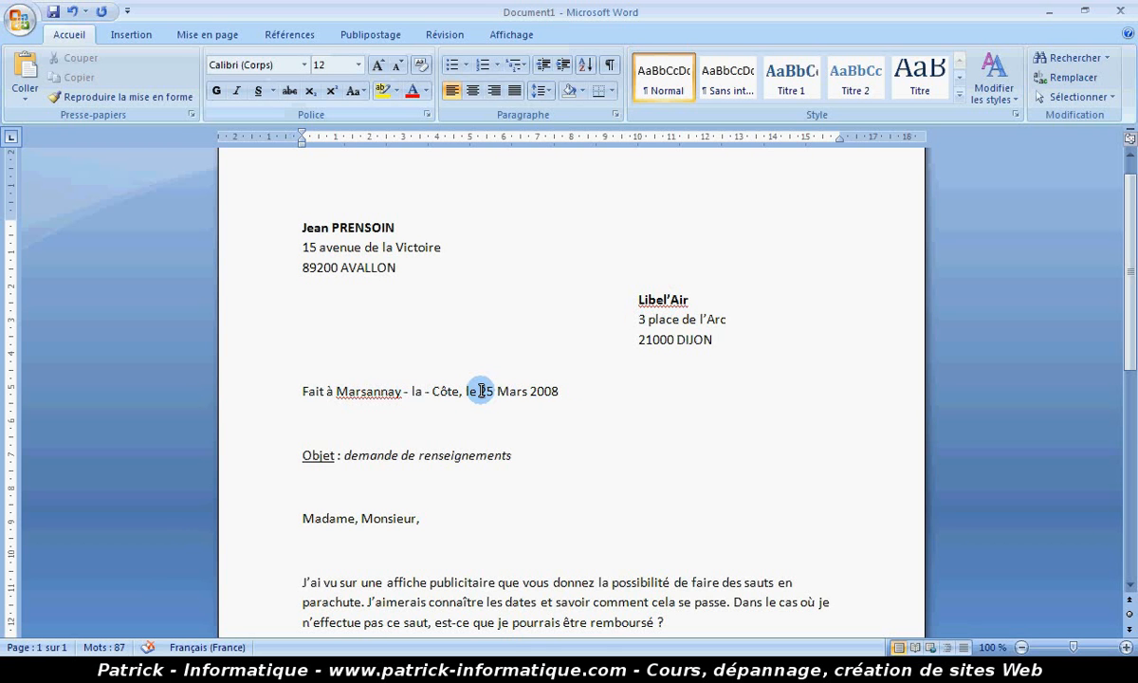
# Move the left indent of the place-and-date line to about 9 cm on the ruler.
pyautogui.click(405, 391)
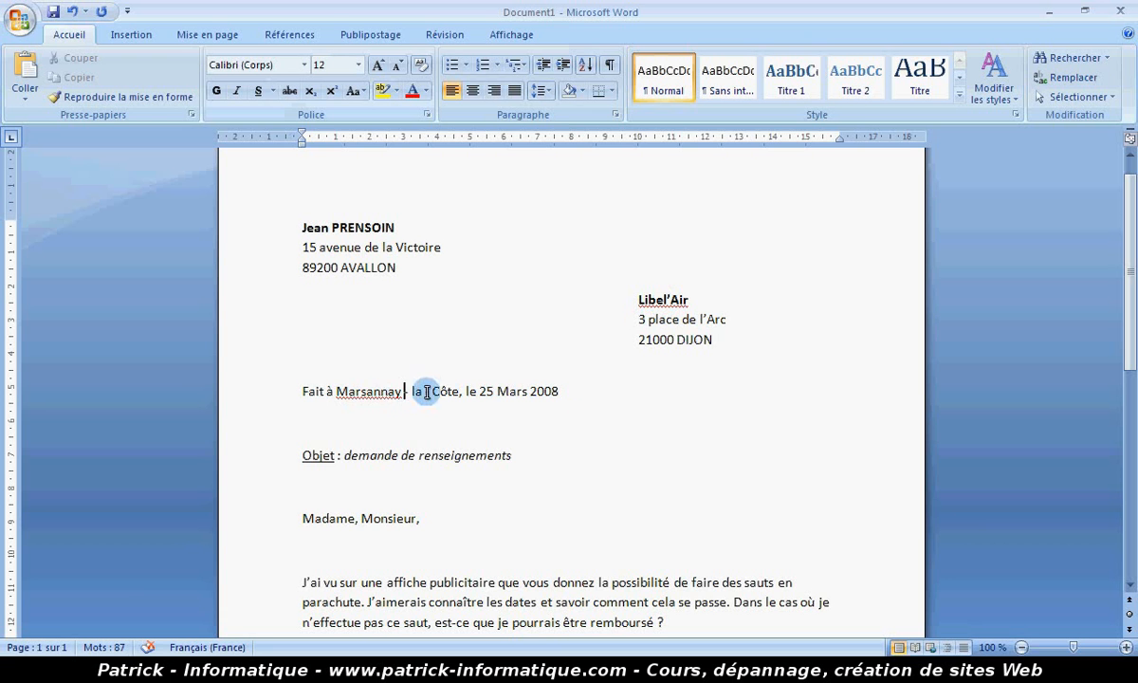
pyautogui.write(',')
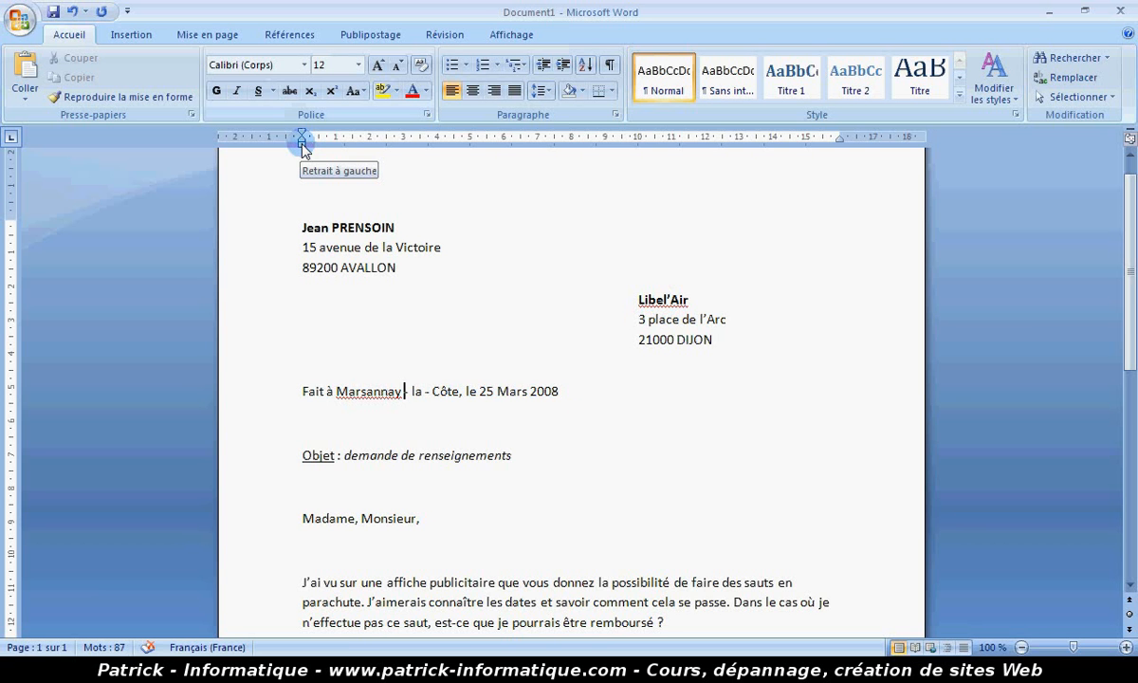
pyautogui.moveTo(303, 149); pyautogui.dragTo(605, 147)
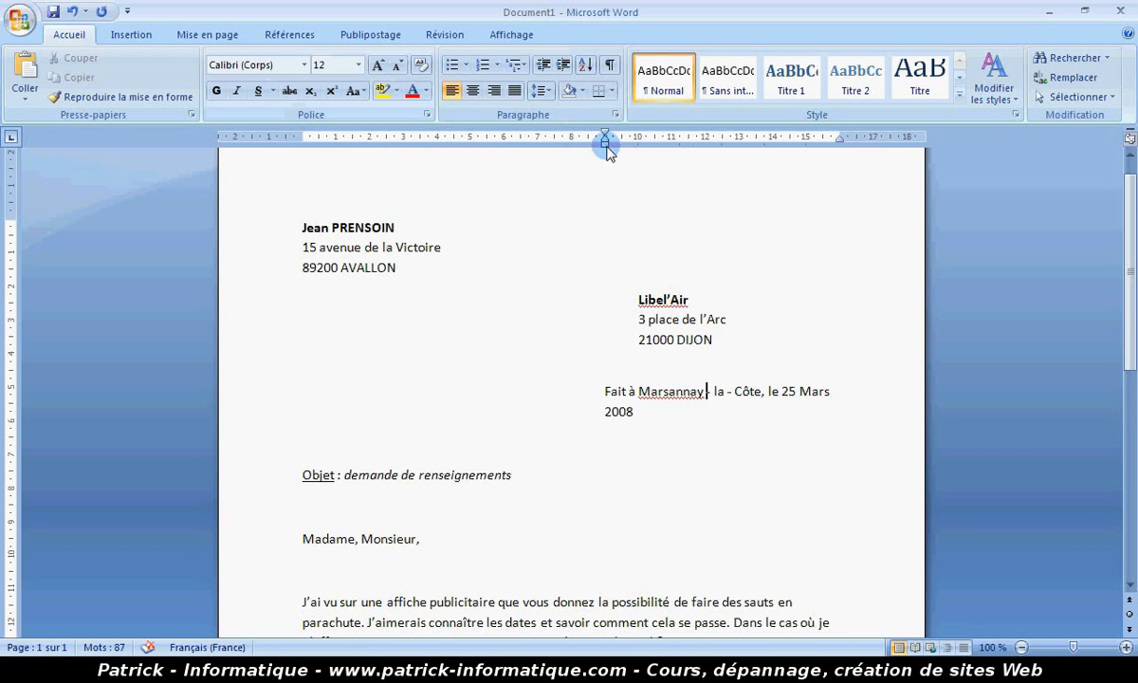
# Move the left indent of the place-and-date line to 8 cm on the ruler so it fits on one line.
pyautogui.moveTo(604, 141); pyautogui.dragTo(572, 144)
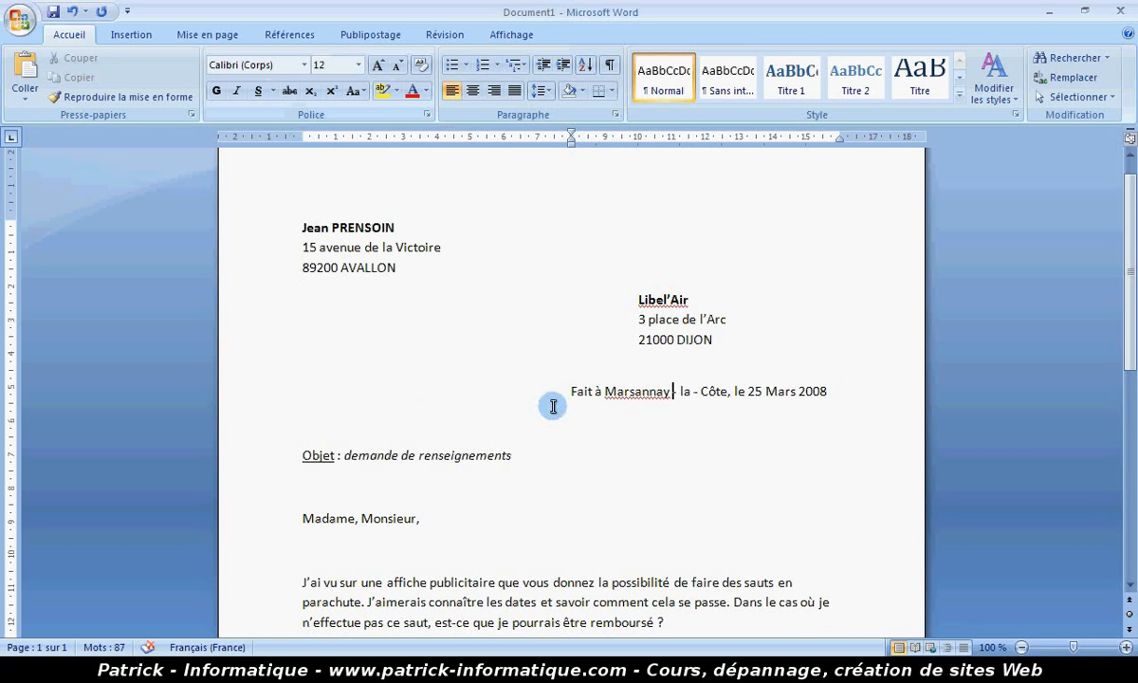
pyautogui.click(641, 327)
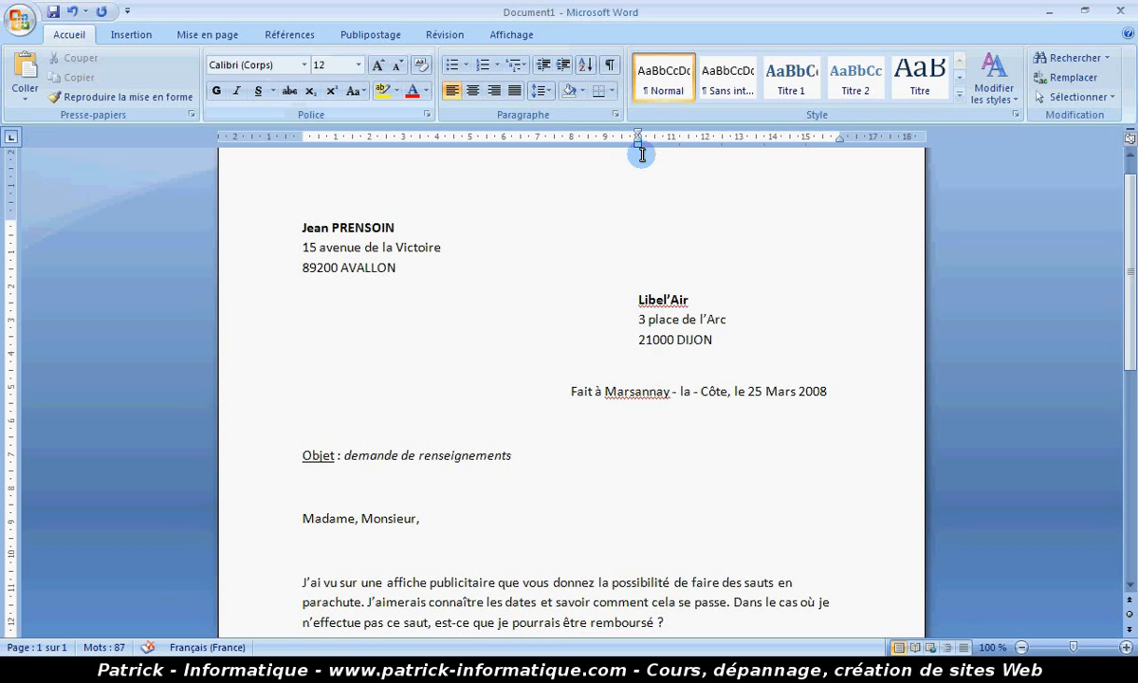
# Indent the first line of the "Objet" subject line and of the "Madame, Monsieur," salutation by one tab stop.
pyautogui.scroll(-2, 276, 497)
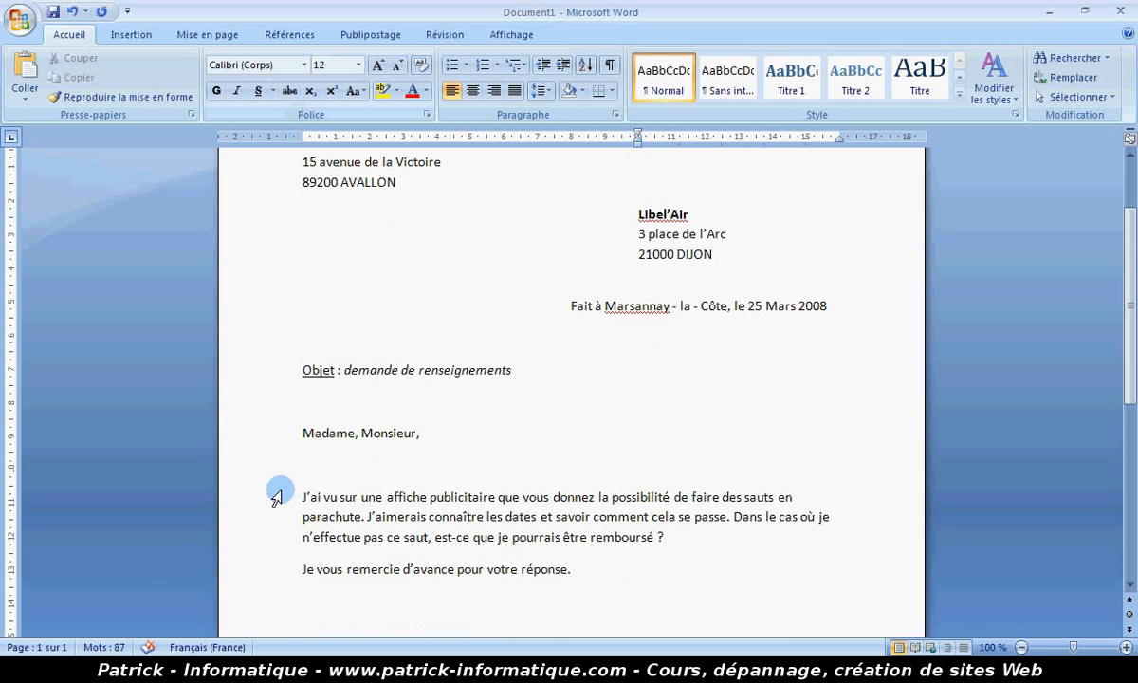
pyautogui.scroll(-2, 276, 497)
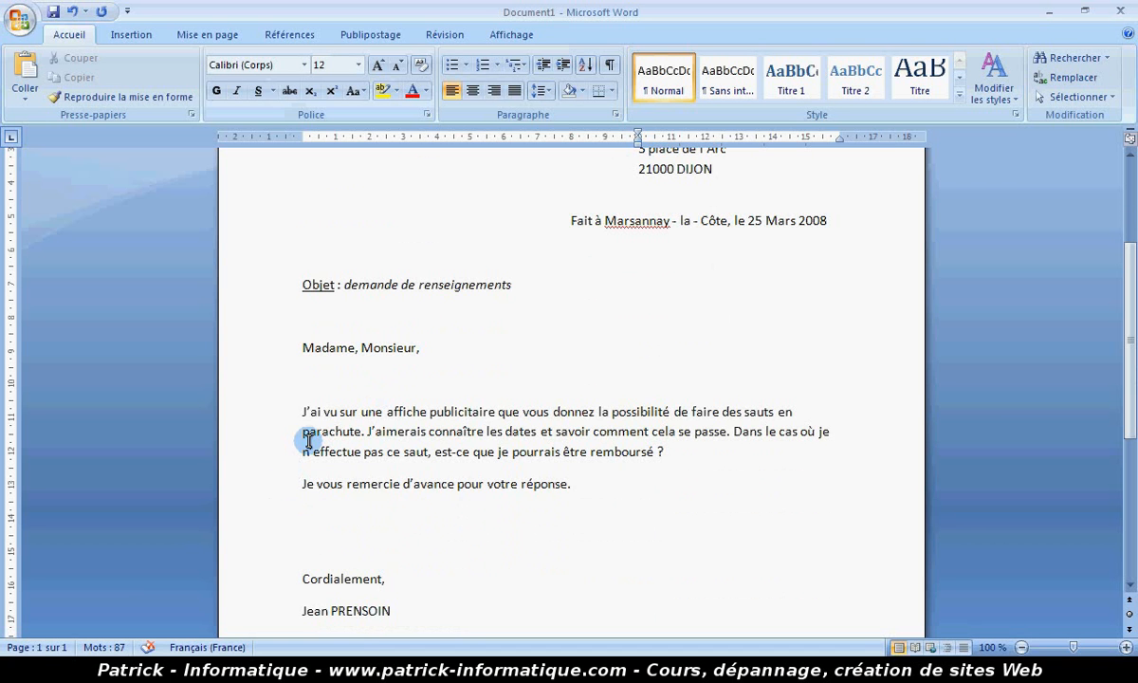
pyautogui.click(305, 492)
pyautogui.scroll(1, 304, 474)
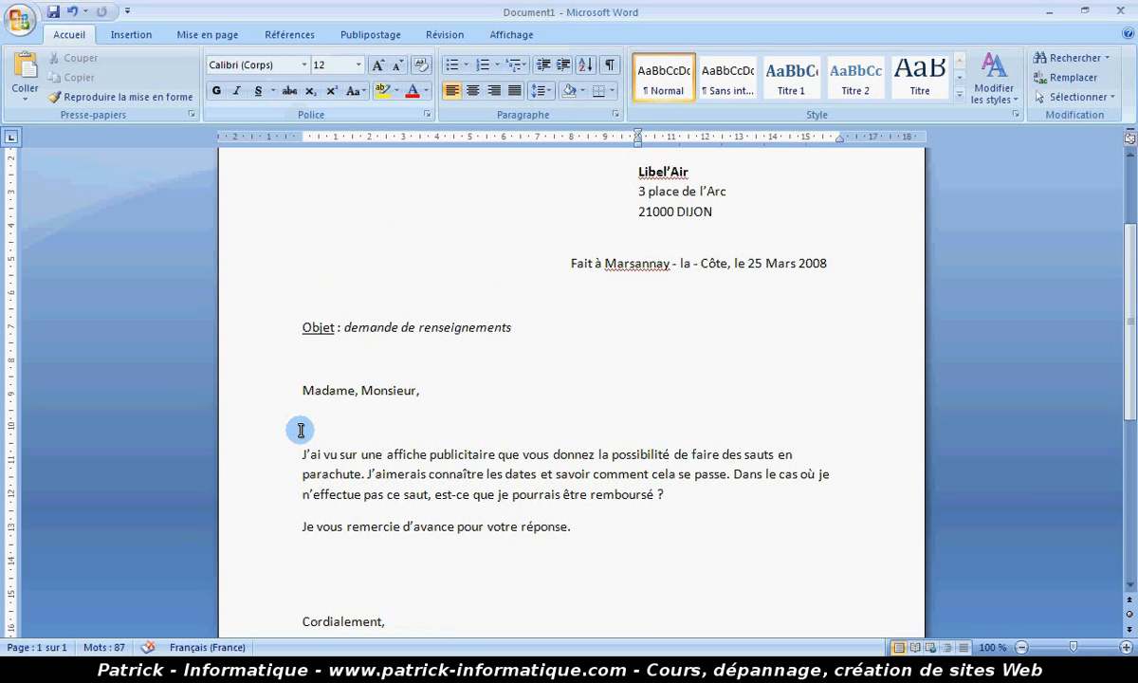
pyautogui.click(299, 327)
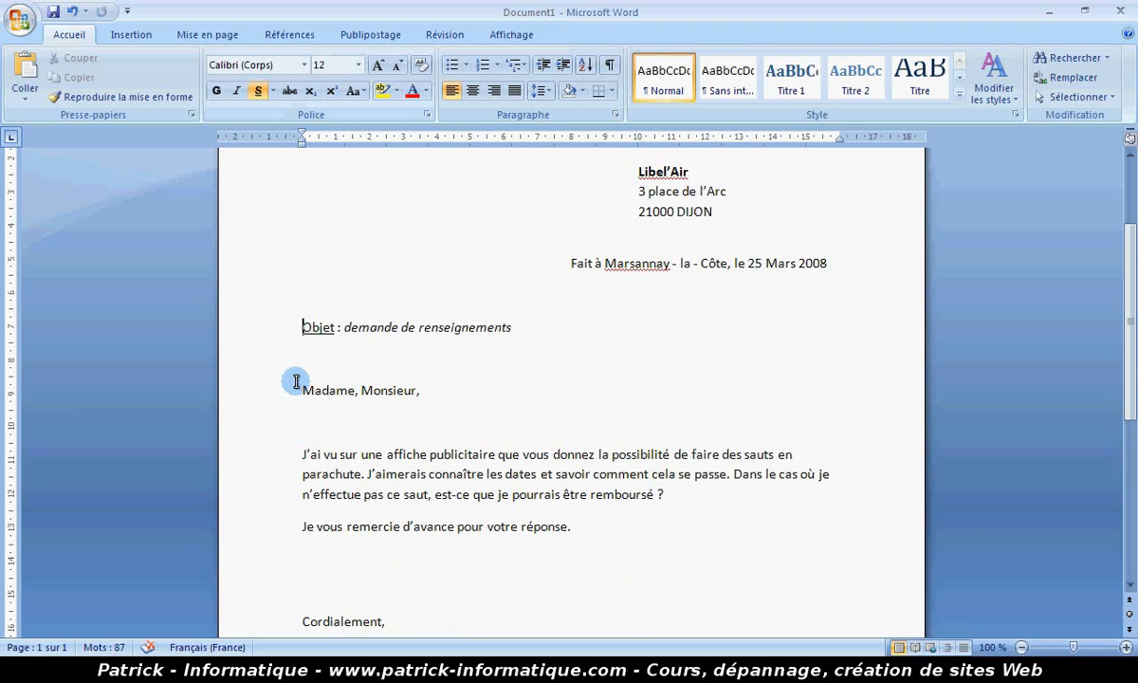
pyautogui.press('Tab')
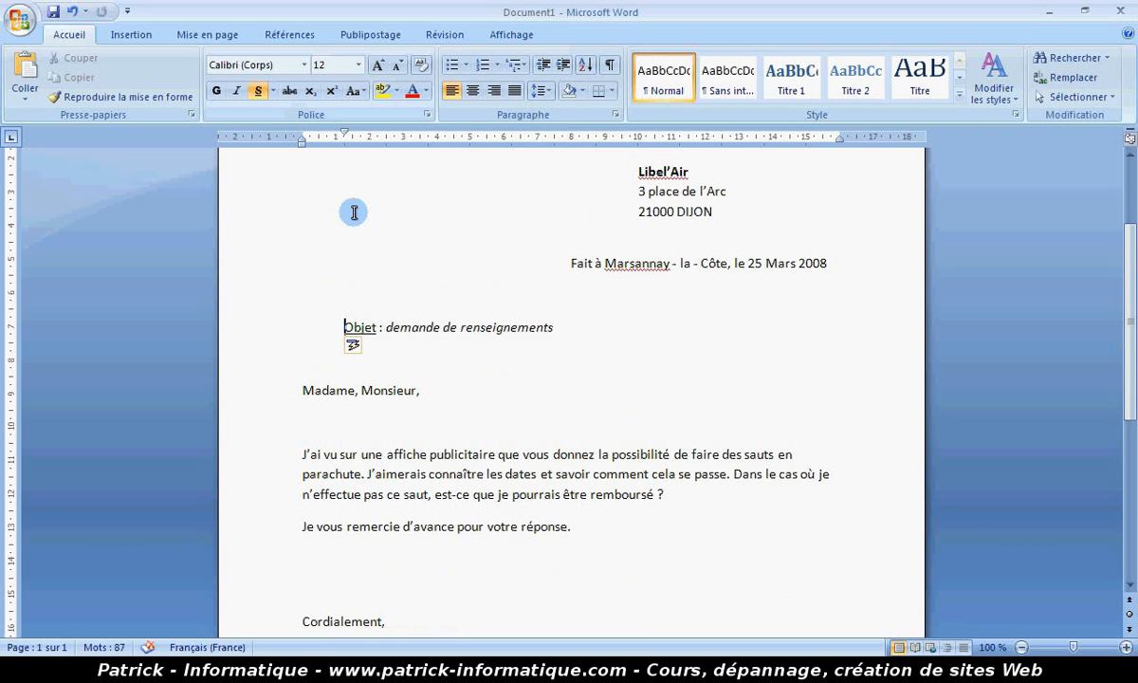
pyautogui.click(299, 394)
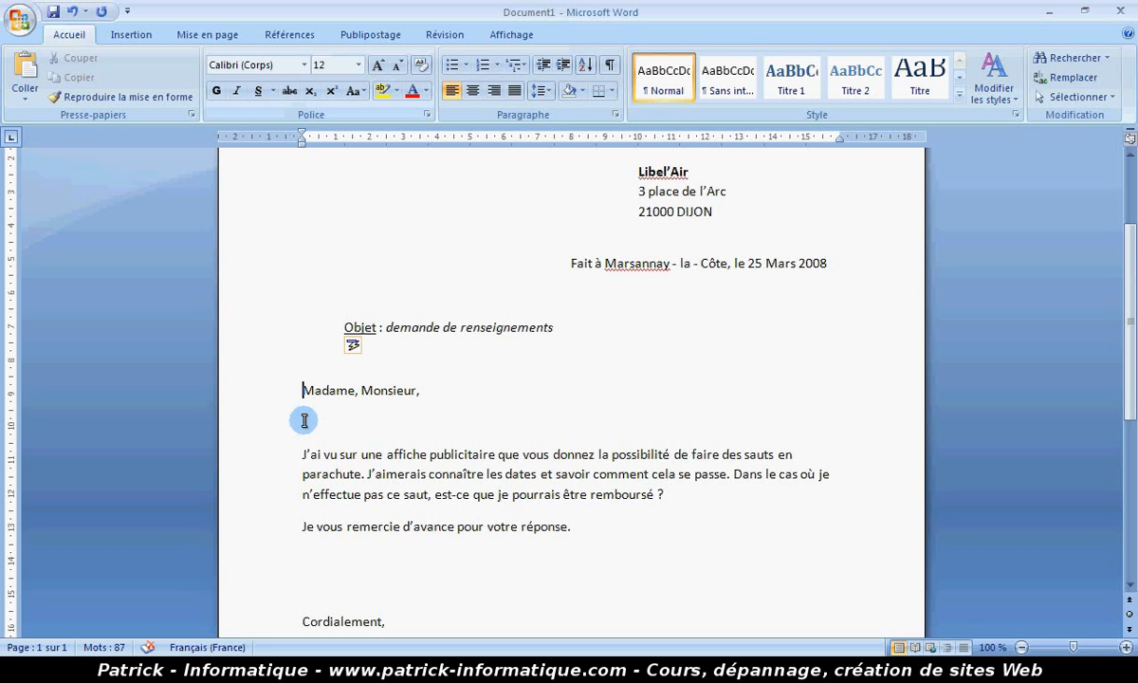
pyautogui.press('Tab')
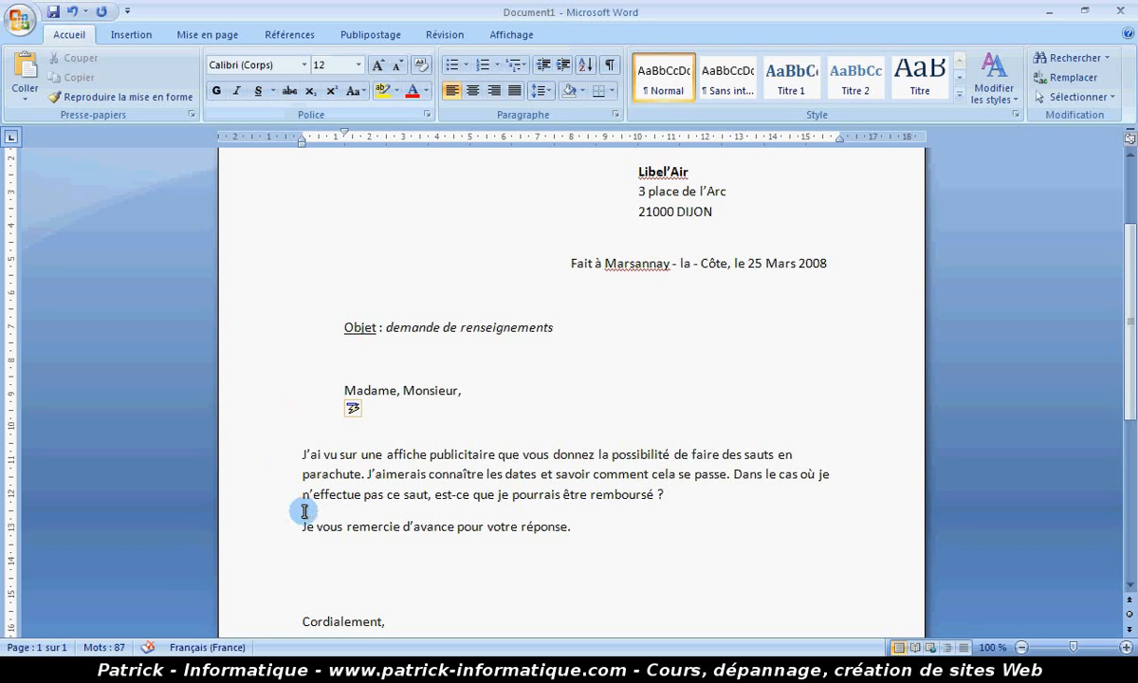
# Indent the first line of the two body paragraphs, starting "J'ai vu" and "Je vous remercie", by one tab stop.
pyautogui.click(301, 457)
pyautogui.press('Tab')
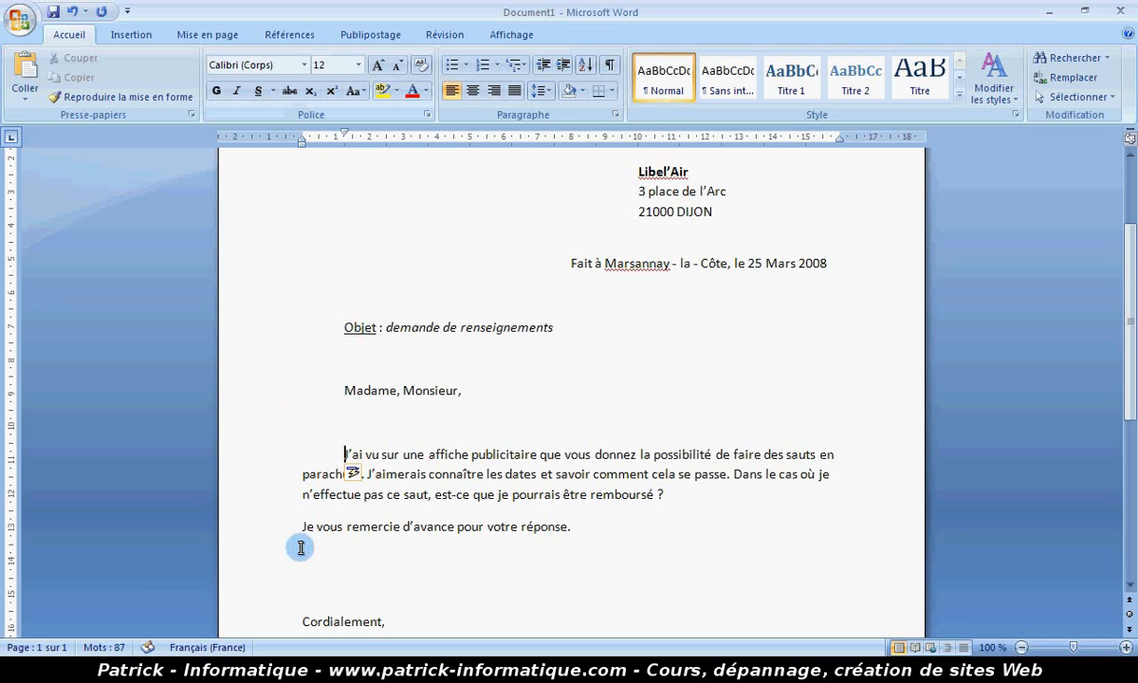
pyautogui.click(304, 525)
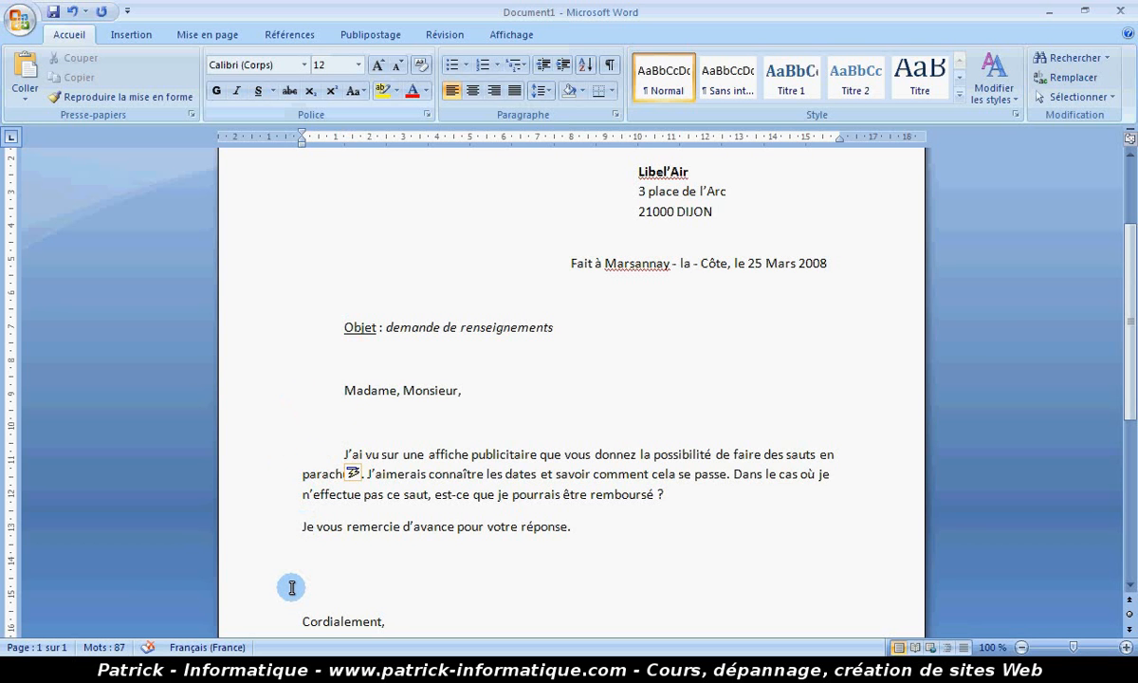
pyautogui.press('Tab')
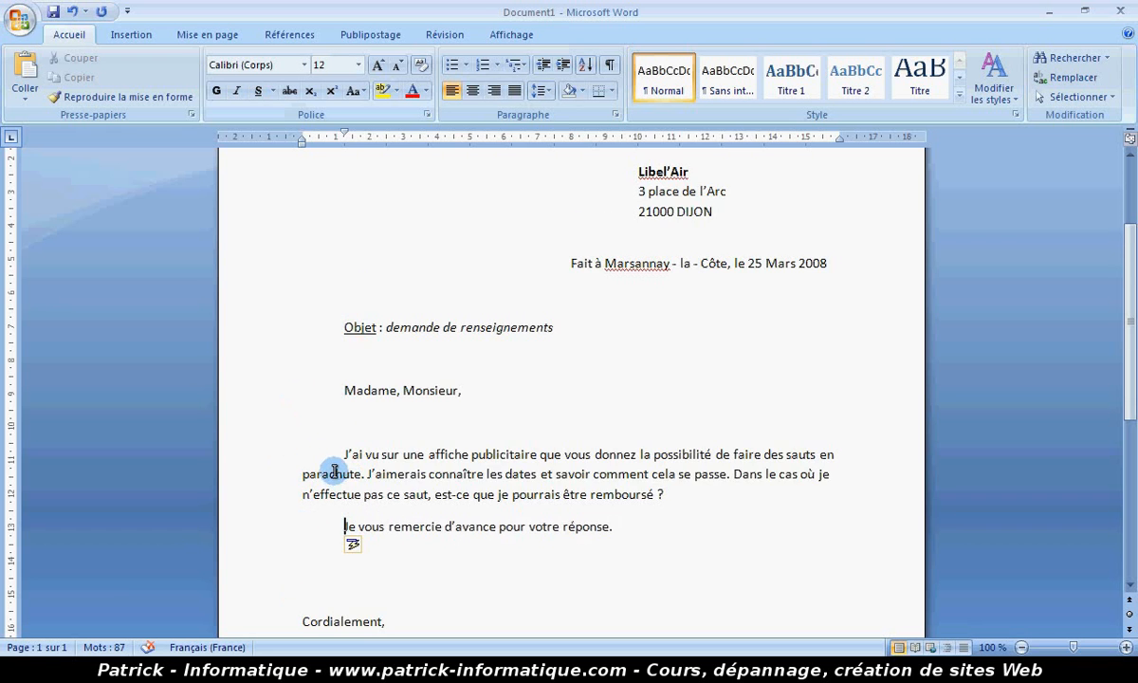
# Move the left indent of the "Cordialement," closing and the sender's signature line to 10 cm, aligned with the recipient address.
pyautogui.scroll(-2, 334, 468)
pyautogui.scroll(-2, 334, 468)
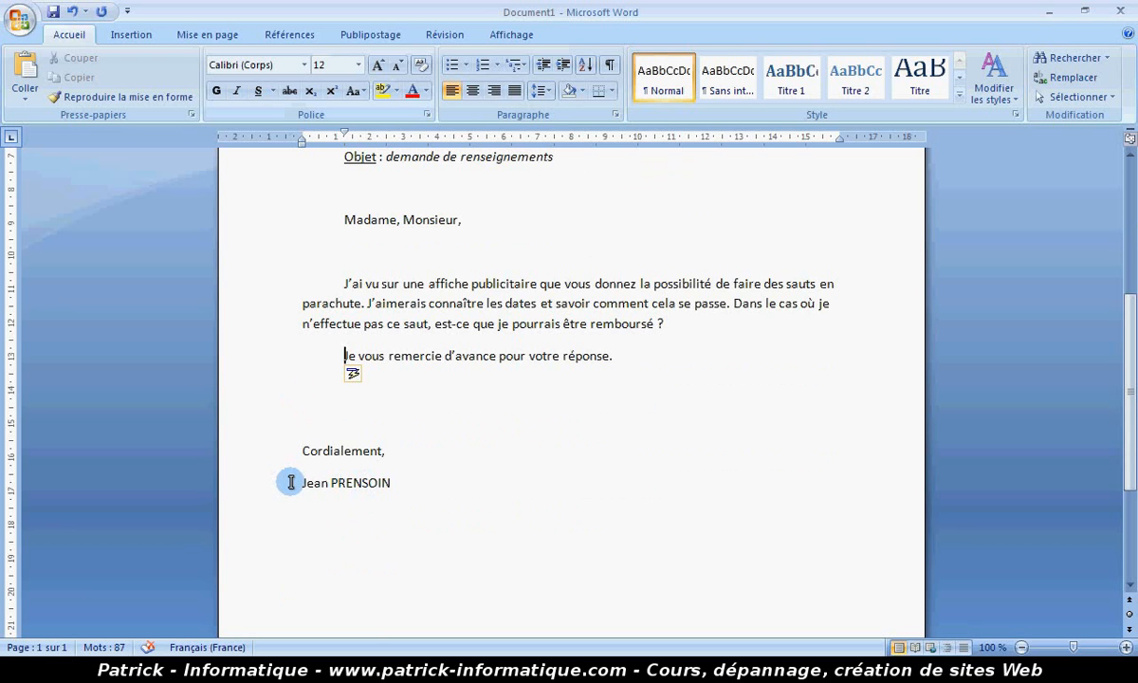
pyautogui.scroll(5, 303, 479)
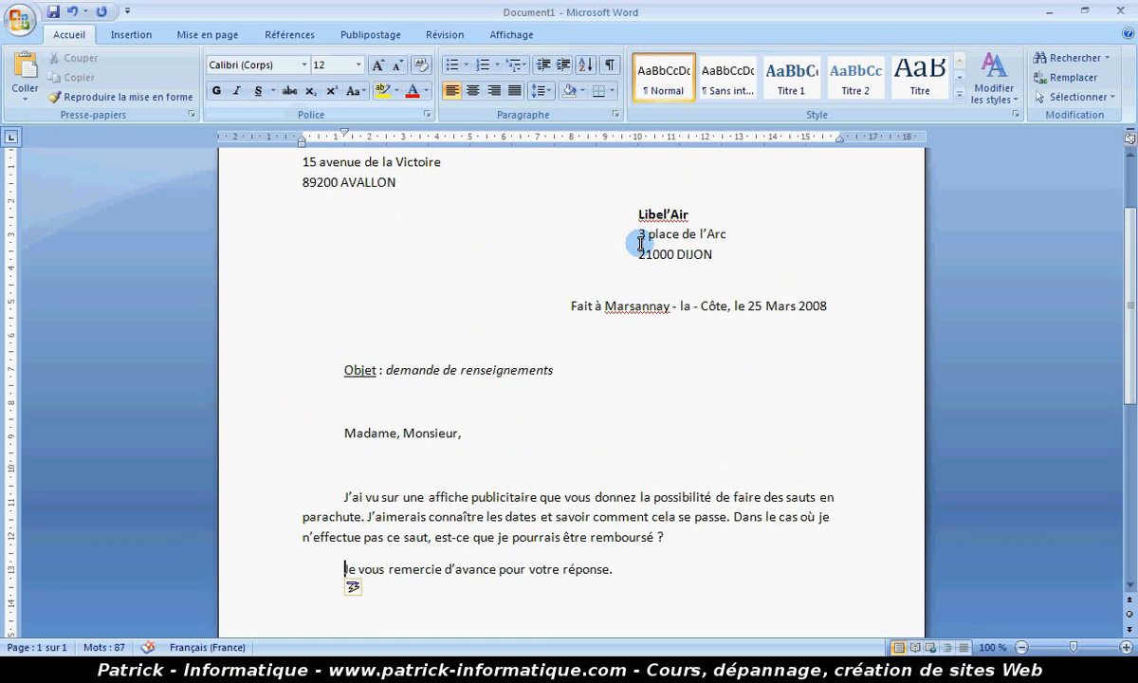
pyautogui.scroll(-1, 639, 242)
pyautogui.scroll(-3, 471, 439)
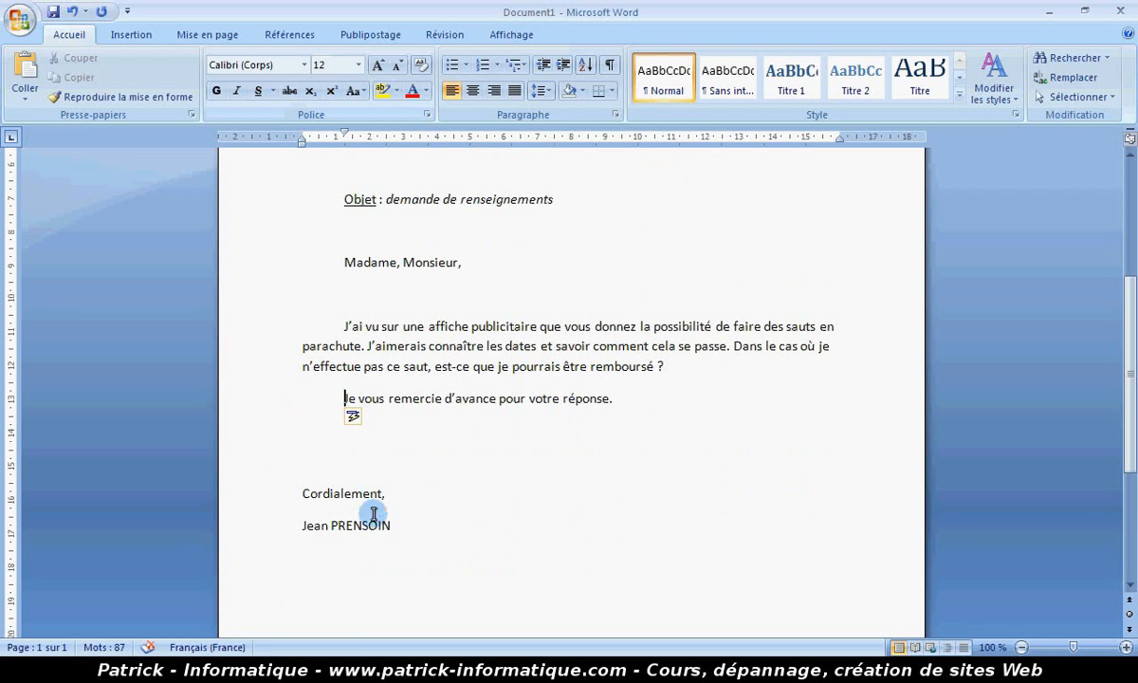
pyautogui.click(394, 528)
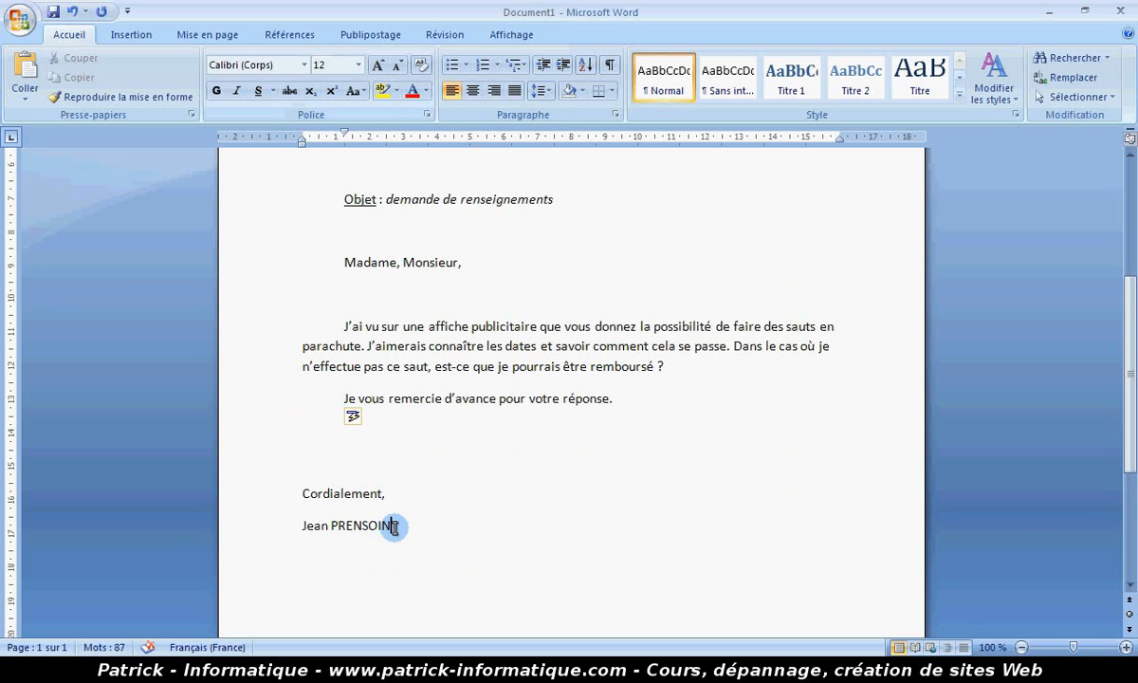
pyautogui.moveTo(395, 527); pyautogui.dragTo(305, 496)
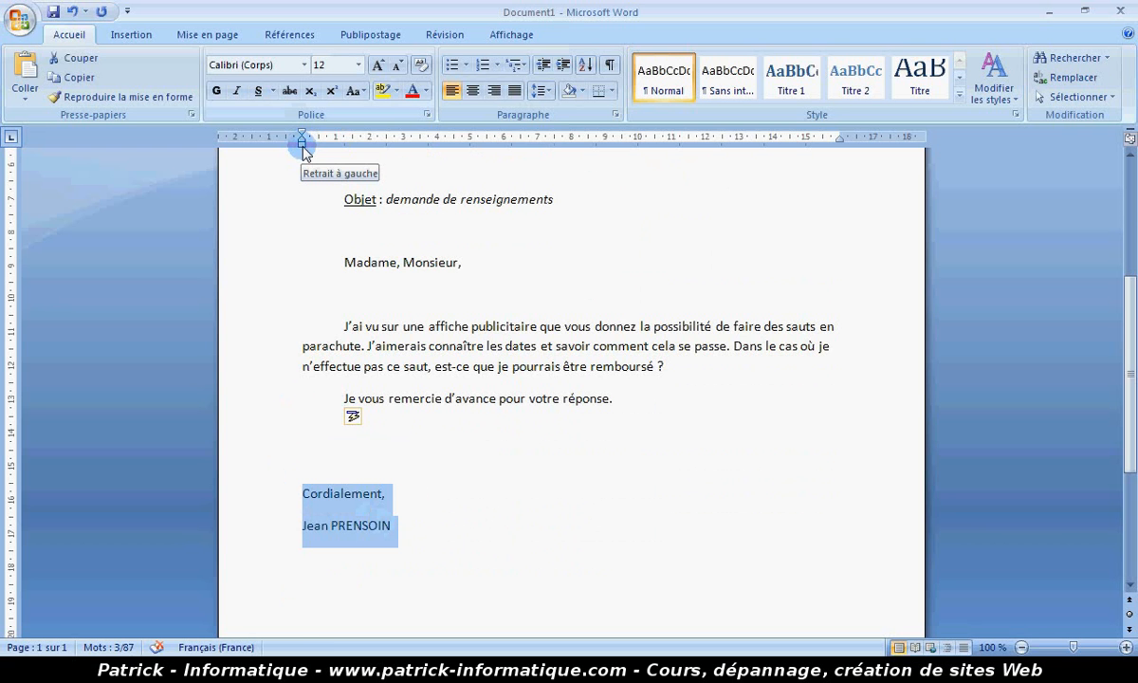
pyautogui.moveTo(302, 145); pyautogui.dragTo(637, 139)
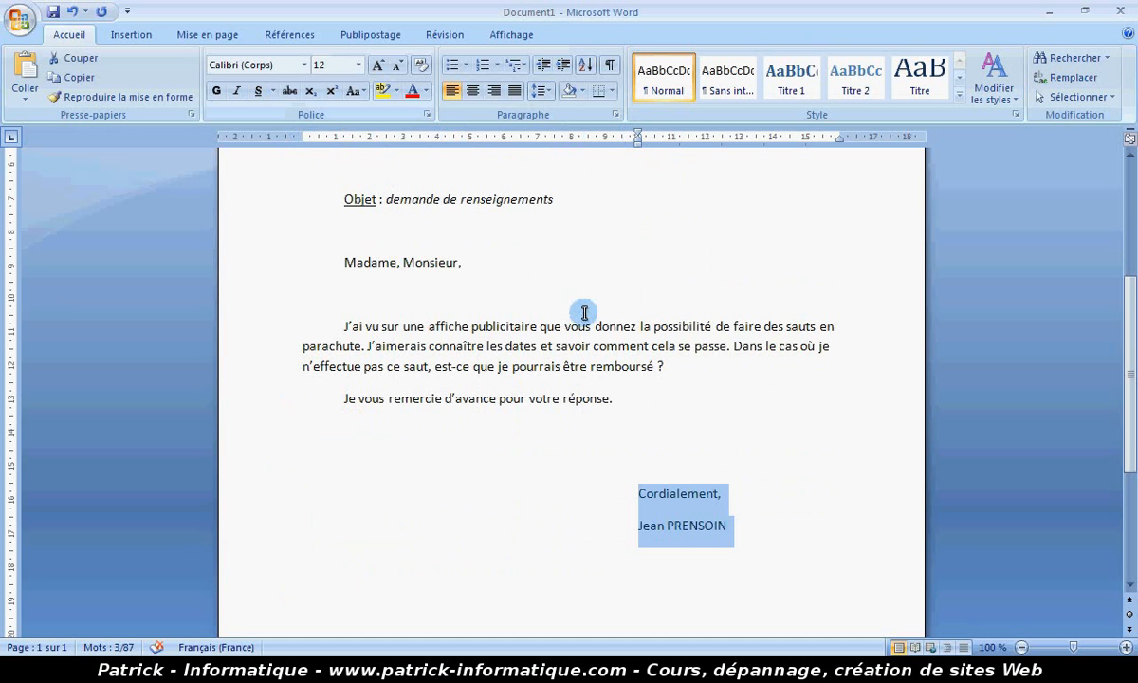
pyautogui.click(549, 269)
# Justify the three-line body paragraph starting "J'ai vu sur une affiche publicitaire".
pyautogui.scroll(3, 549, 269)
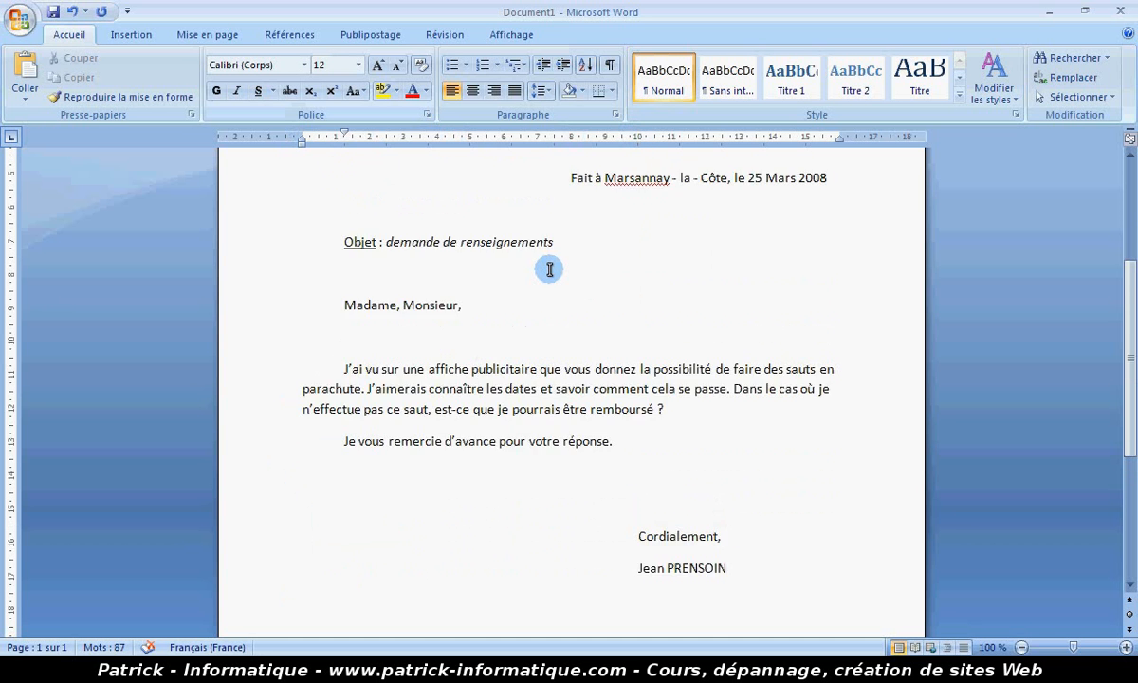
pyautogui.scroll(1, 549, 269)
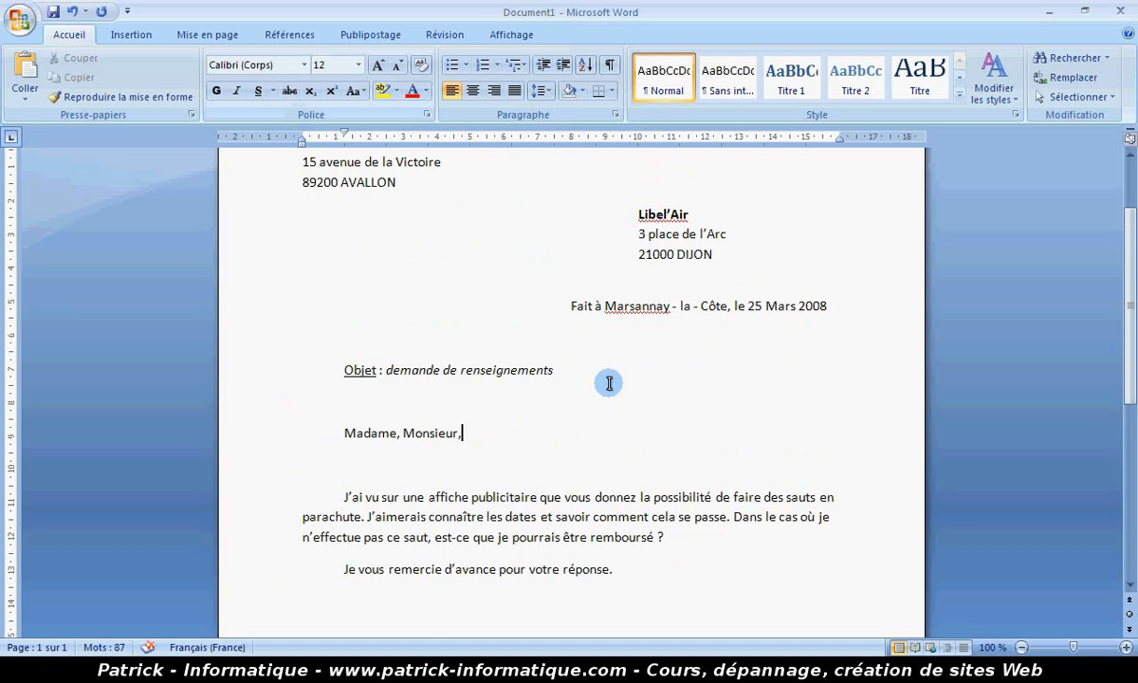
pyautogui.scroll(-2, 595, 396)
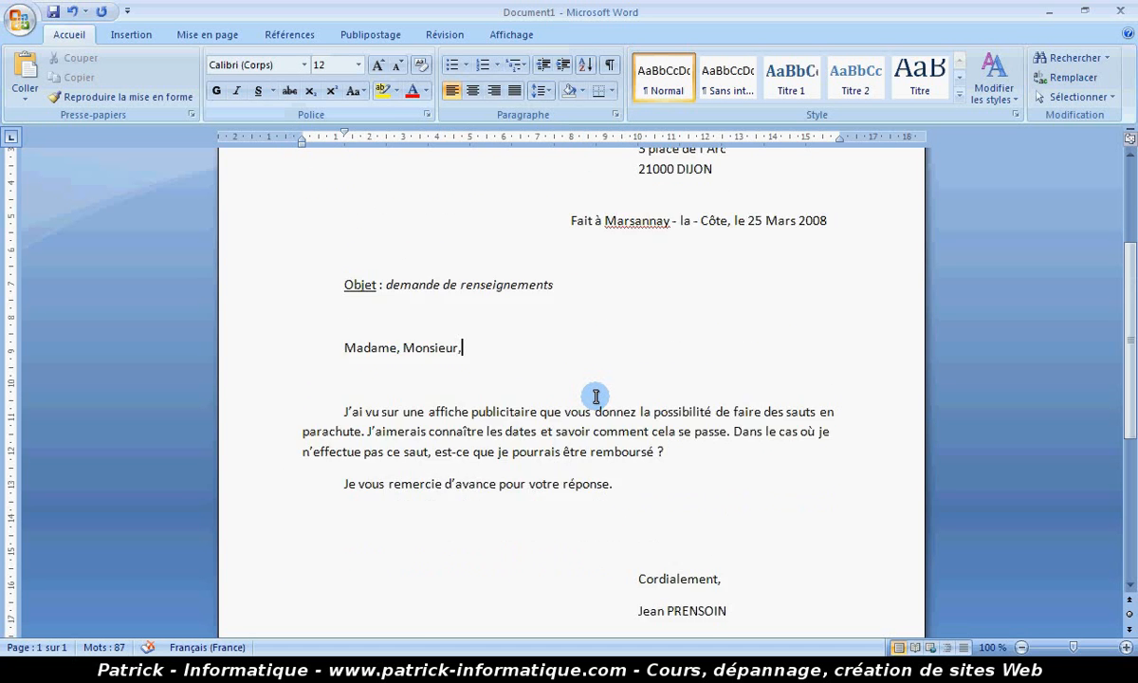
pyautogui.scroll(2, 595, 396)
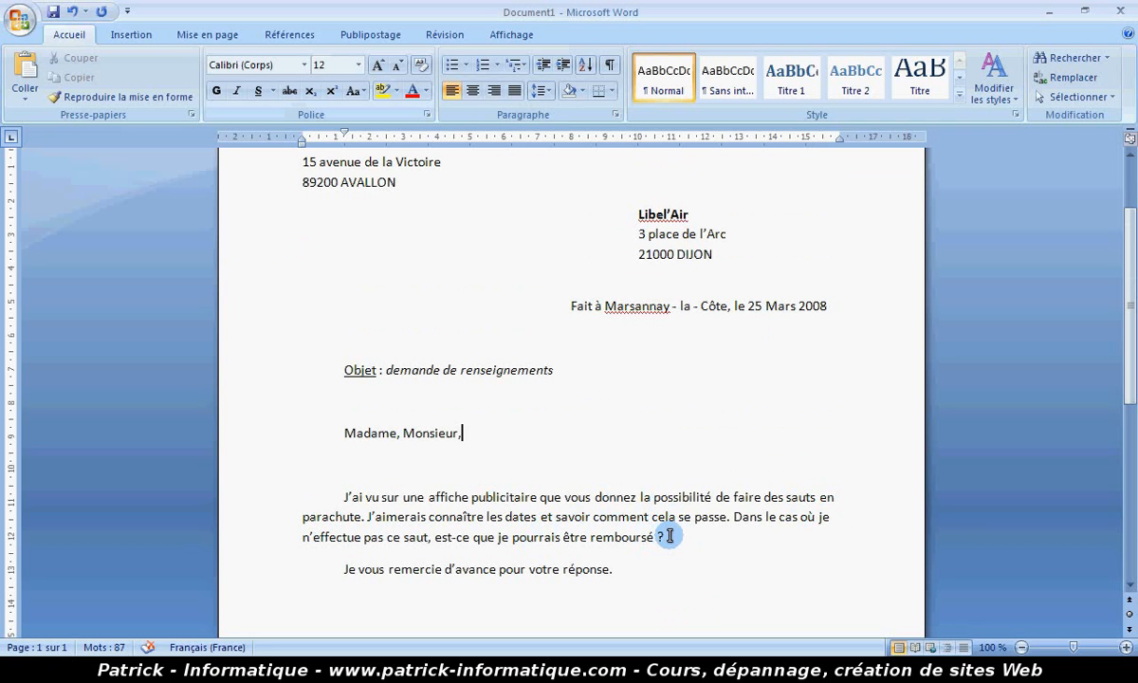
pyautogui.moveTo(664, 536); pyautogui.dragTo(346, 490)
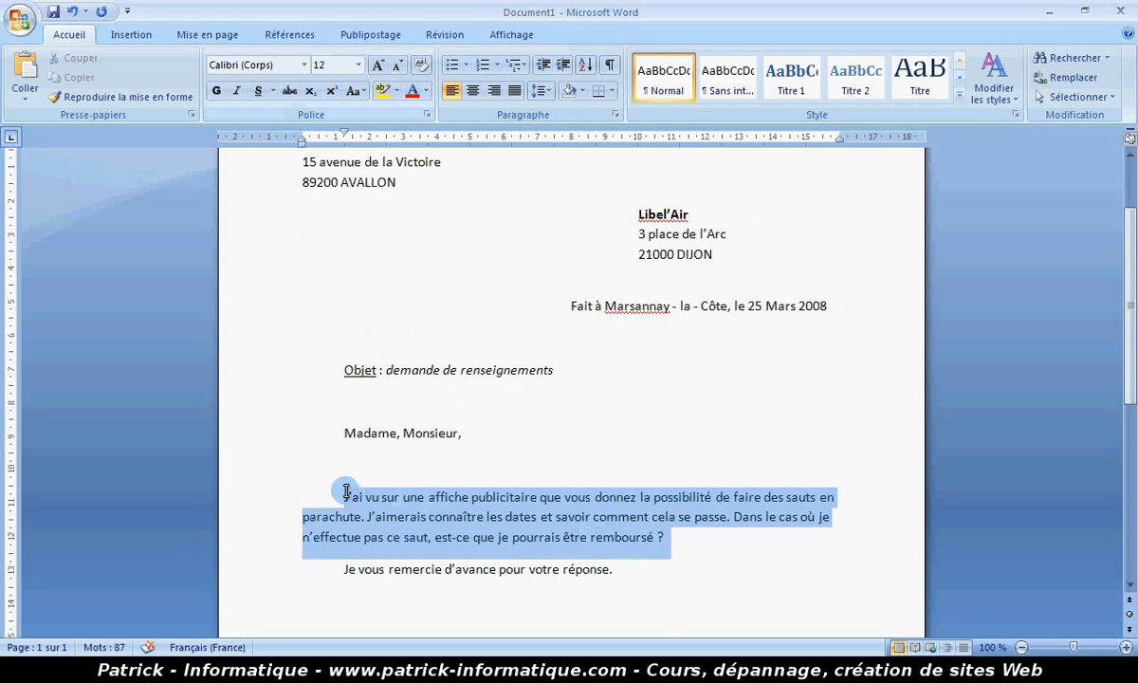
pyautogui.moveTo(346, 490); pyautogui.dragTo(346, 490)
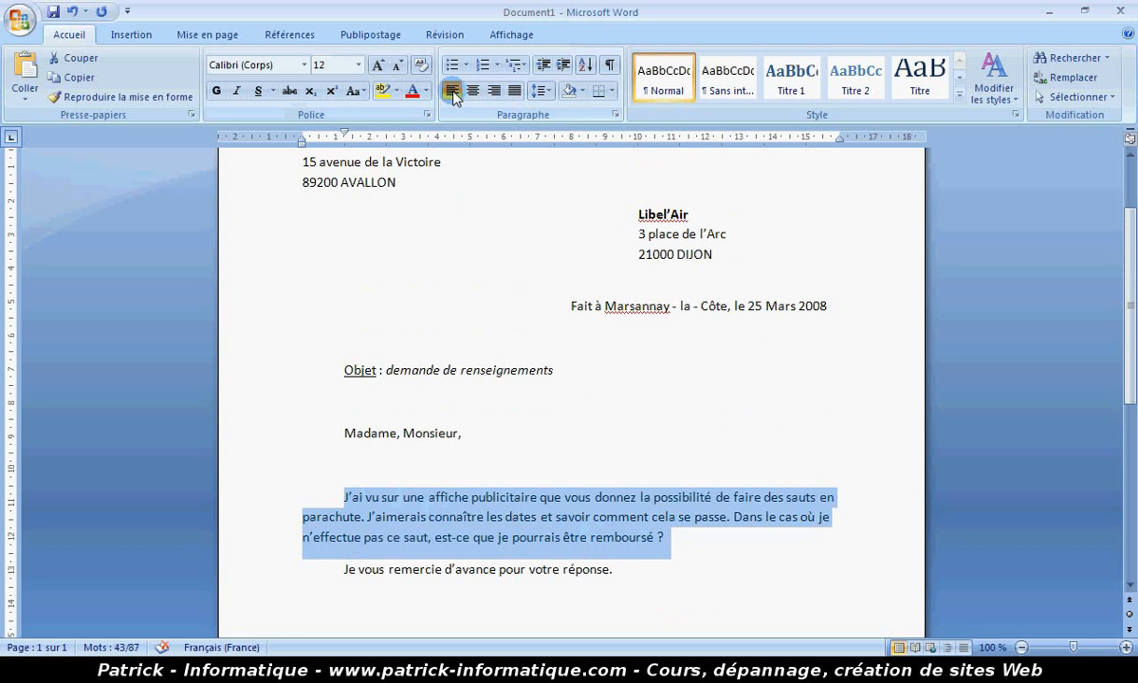
pyautogui.click(518, 92)
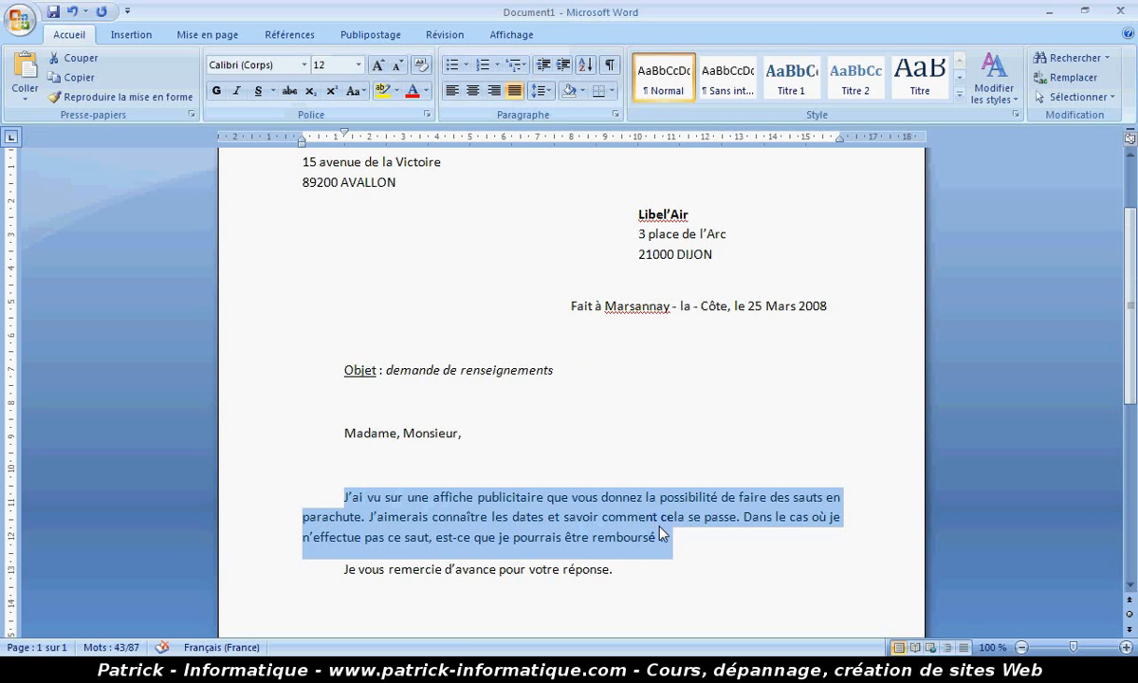
pyautogui.click(744, 462)
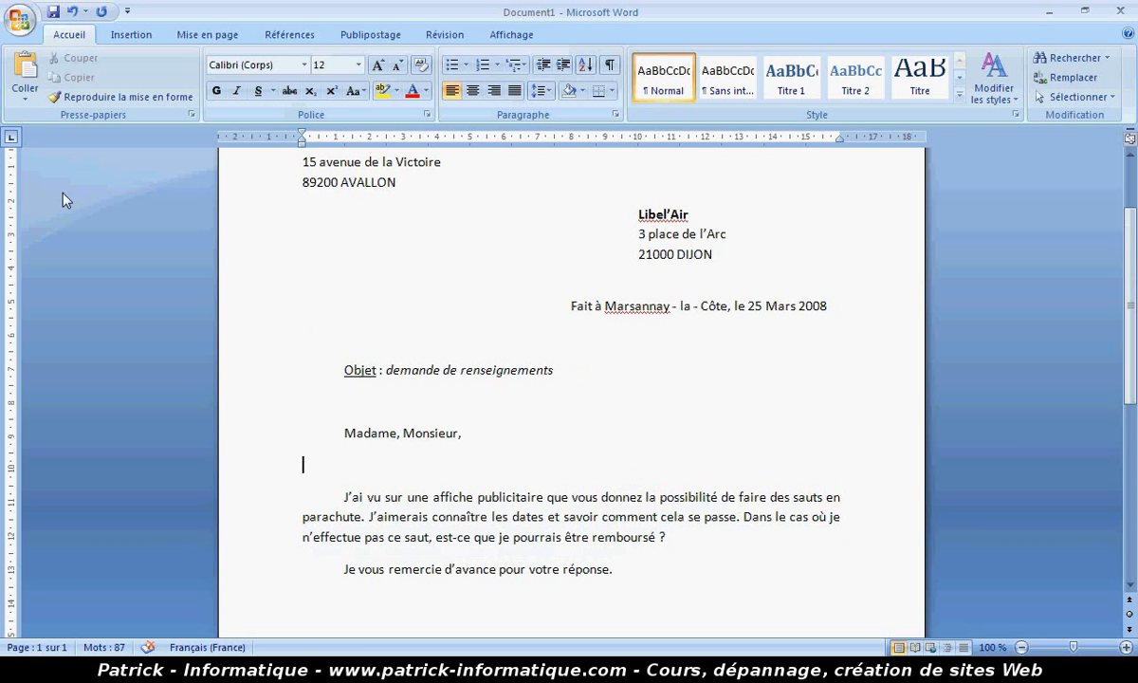
# Check the layout of the whole letter in print preview, then return to editing.
pyautogui.click(24, 26)
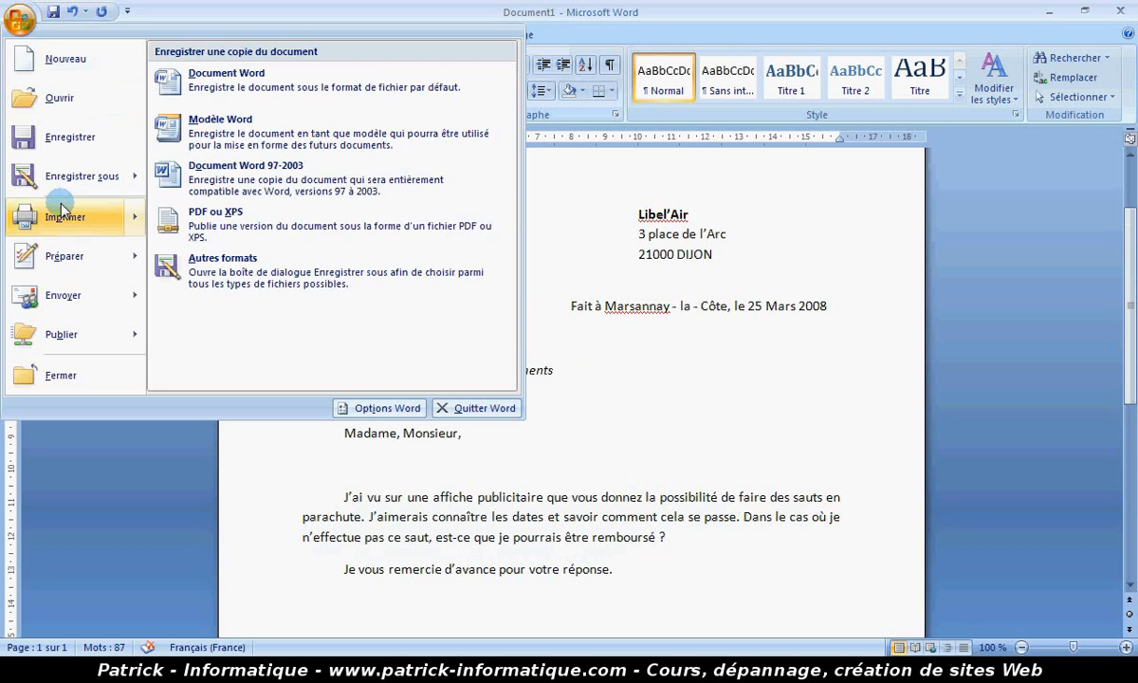
pyautogui.moveTo(64, 232)
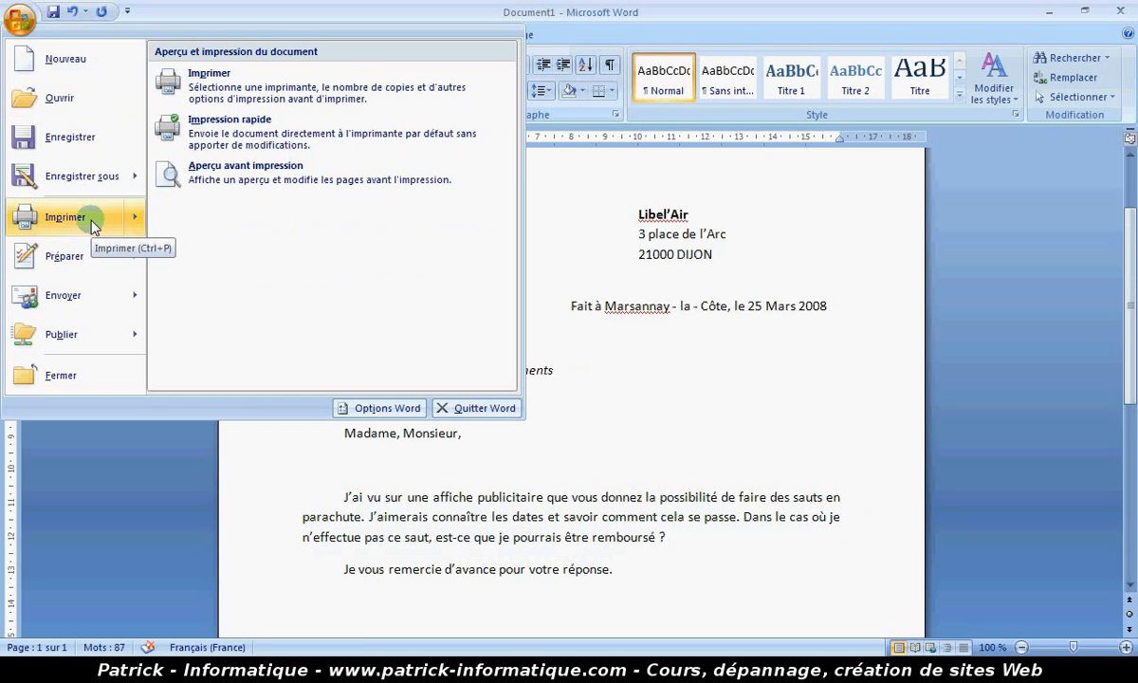
pyautogui.click(292, 185)
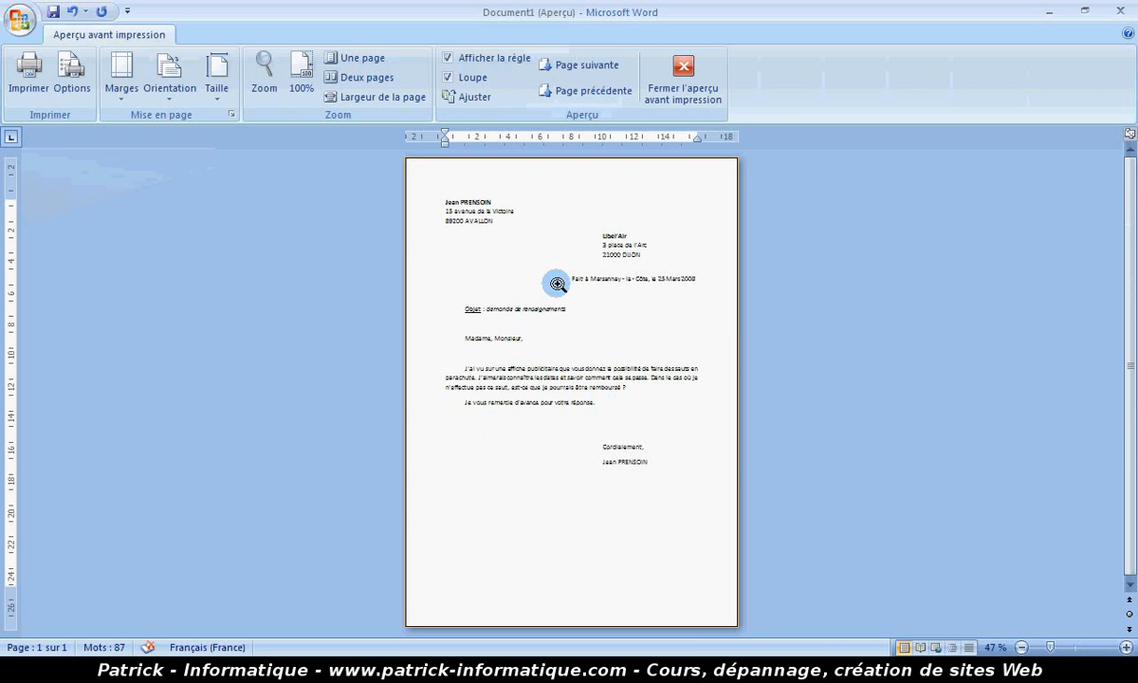
pyautogui.click(701, 82)
# Insert two more blank lines between the last body paragraph and the "Cordialement," closing.
pyautogui.scroll(-3, 465, 399)
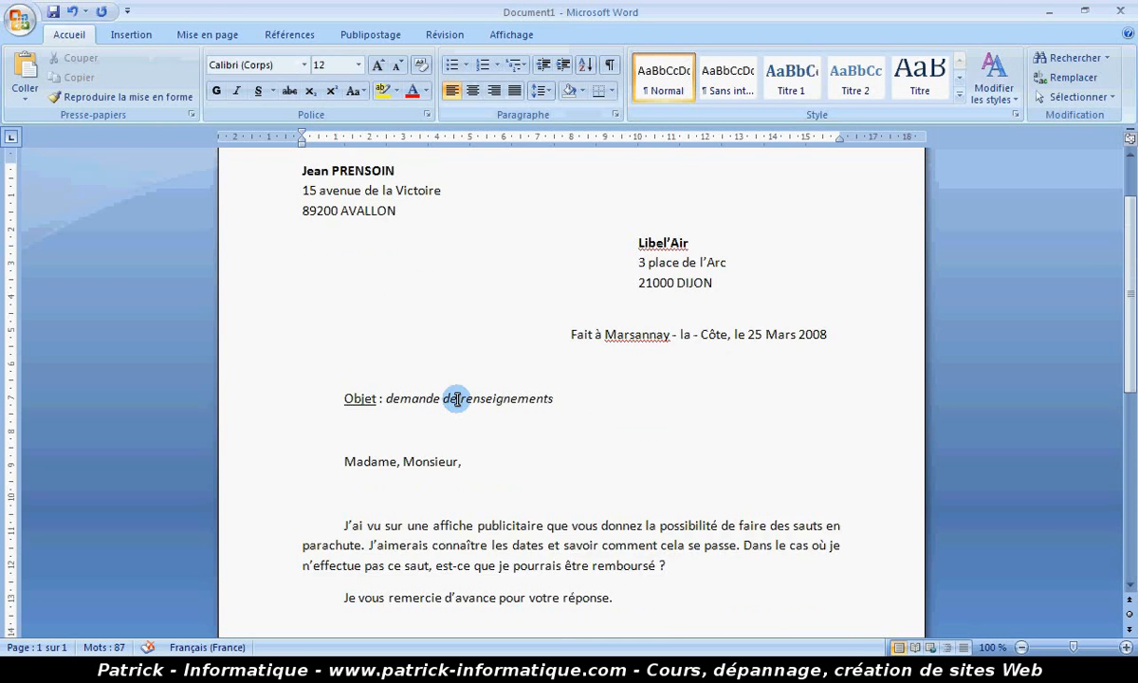
pyautogui.scroll(-1, 490, 411)
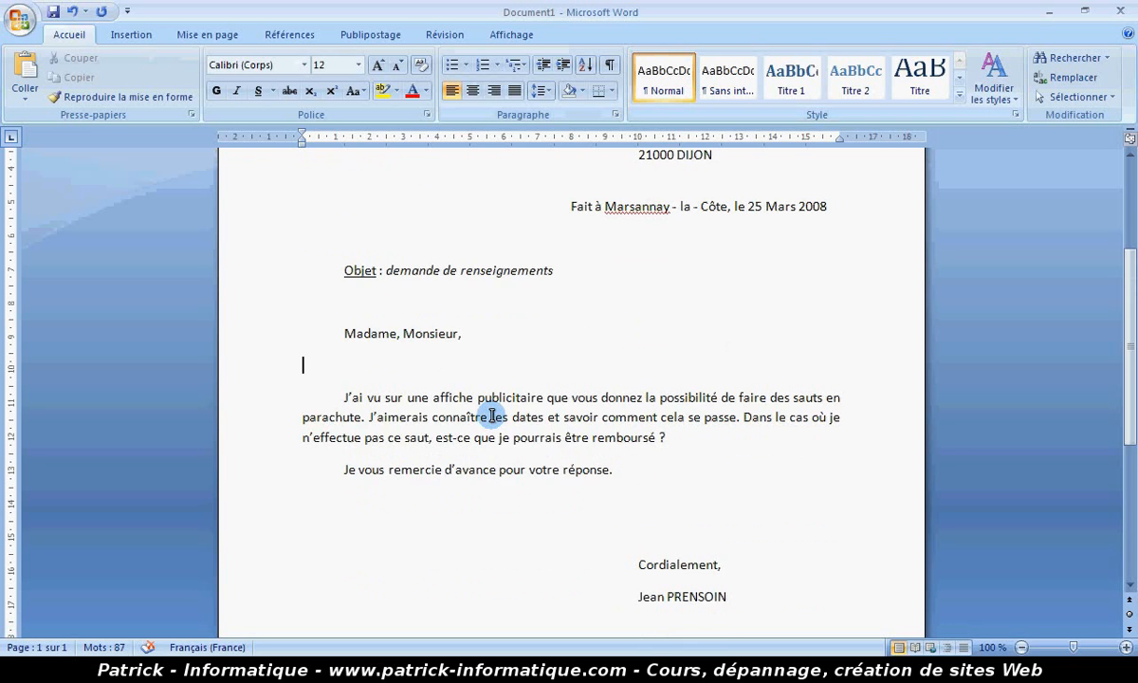
pyautogui.scroll(-1, 490, 416)
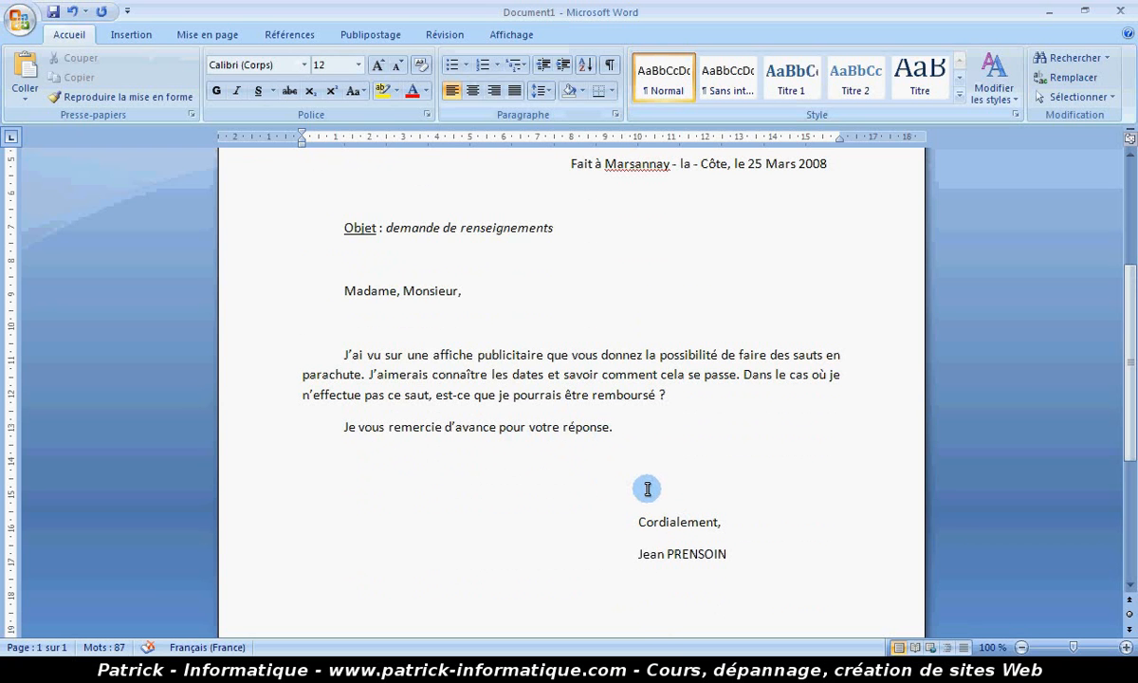
pyautogui.click(614, 427)
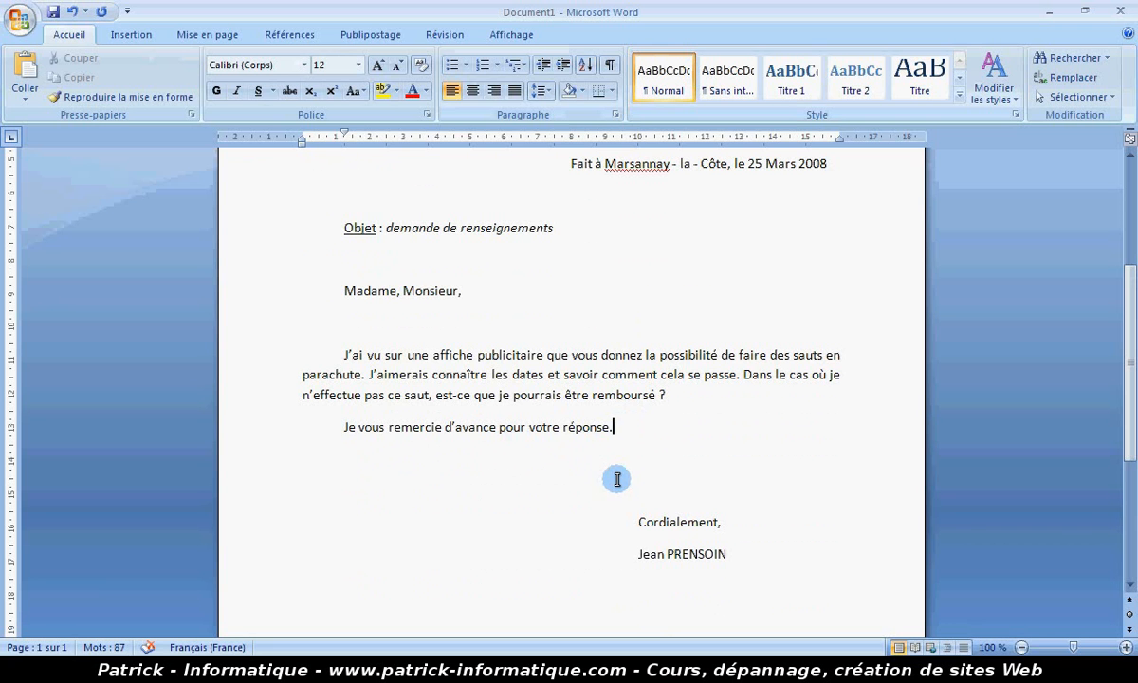
pyautogui.click(609, 456)
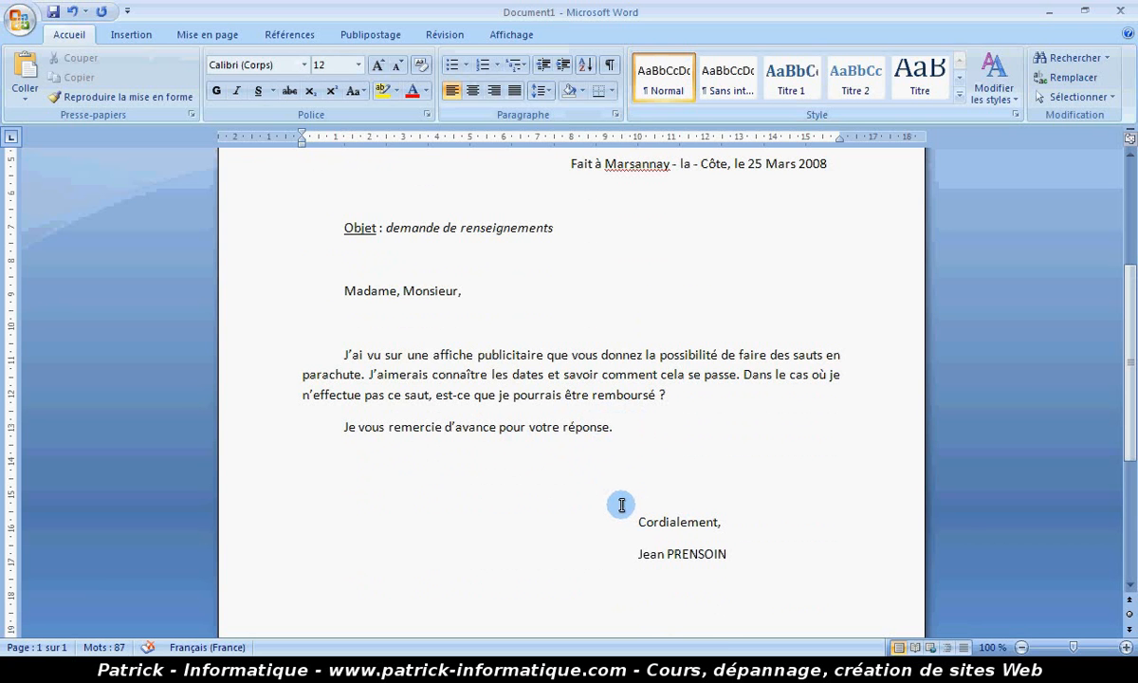
pyautogui.press('Return')
pyautogui.press('Return')
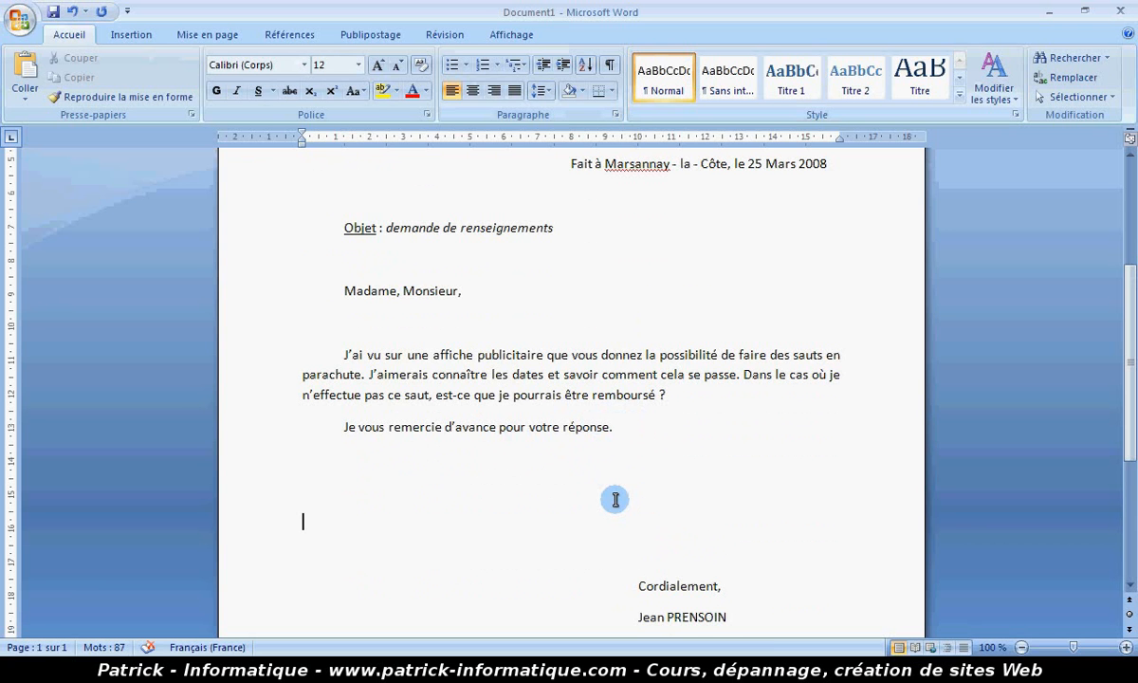
# Insert two more blank lines between the "Objet : demande de renseignements" line and the "Madame, Monsieur," salutation.
pyautogui.scroll(3, 615, 500)
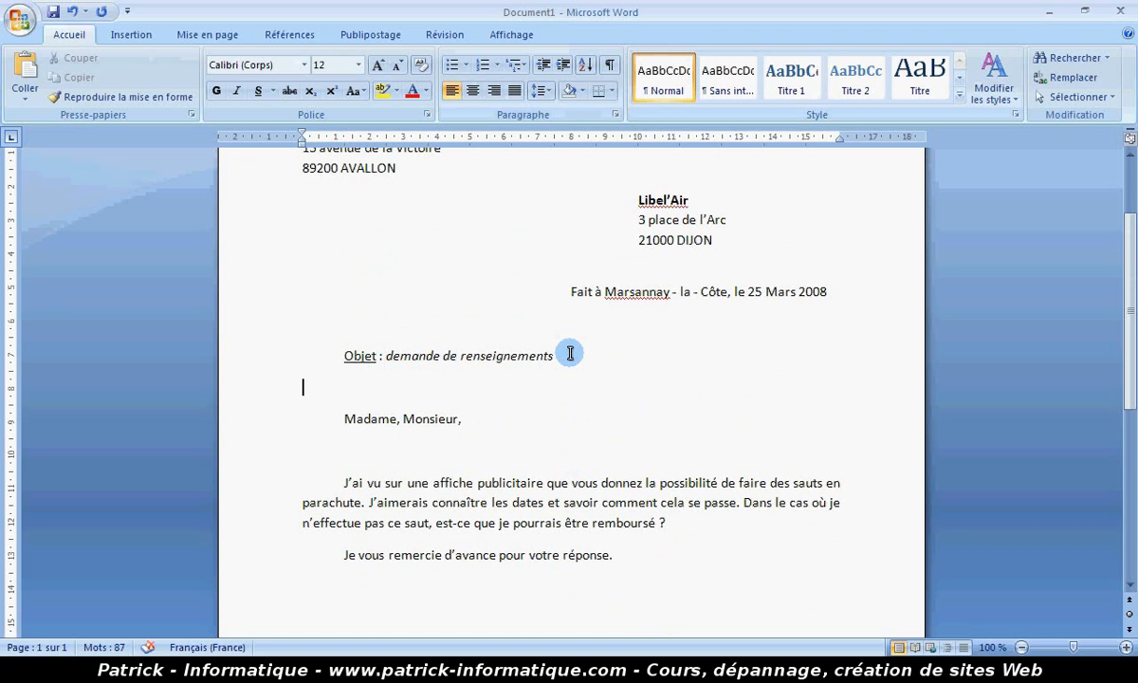
pyautogui.click(609, 355)
pyautogui.press('Return')
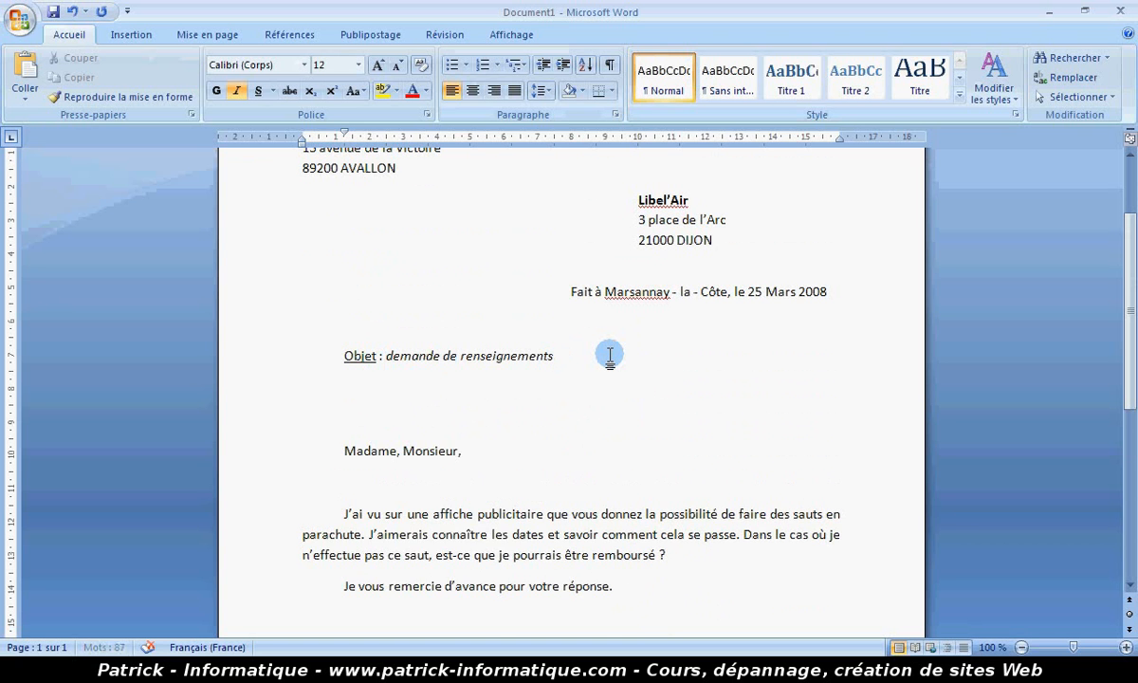
pyautogui.press('Return')
# Check the spacing throughout the letter and its full-page layout in print preview, then return to editing.
pyautogui.scroll(-5, 607, 358)
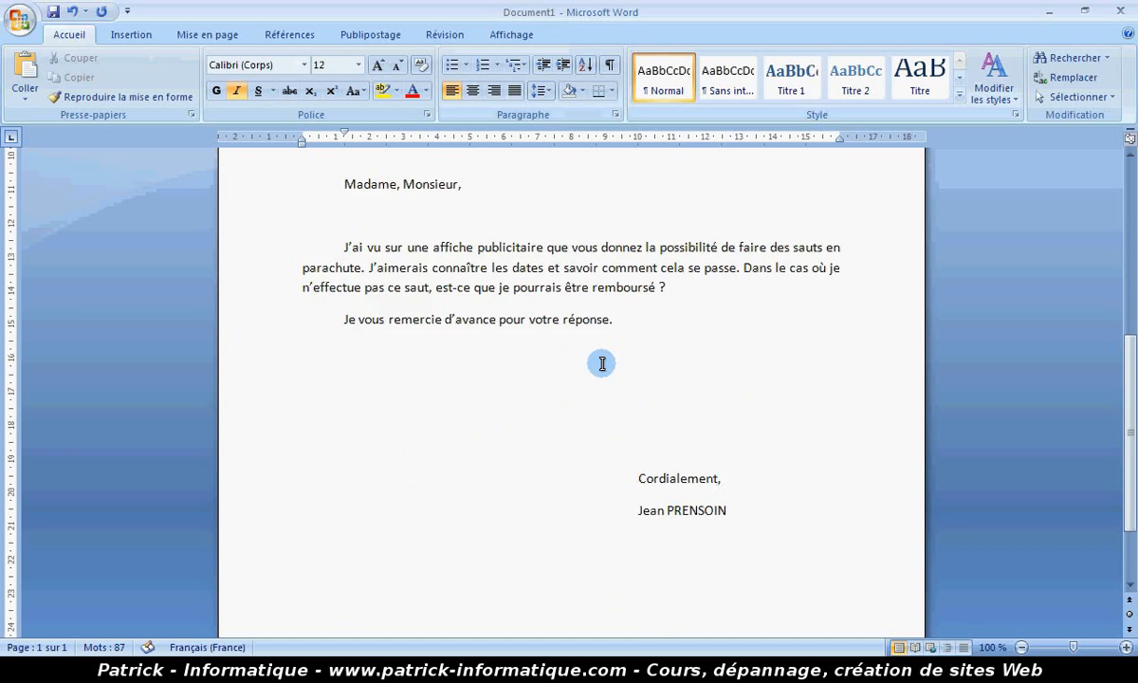
pyautogui.scroll(4, 601, 363)
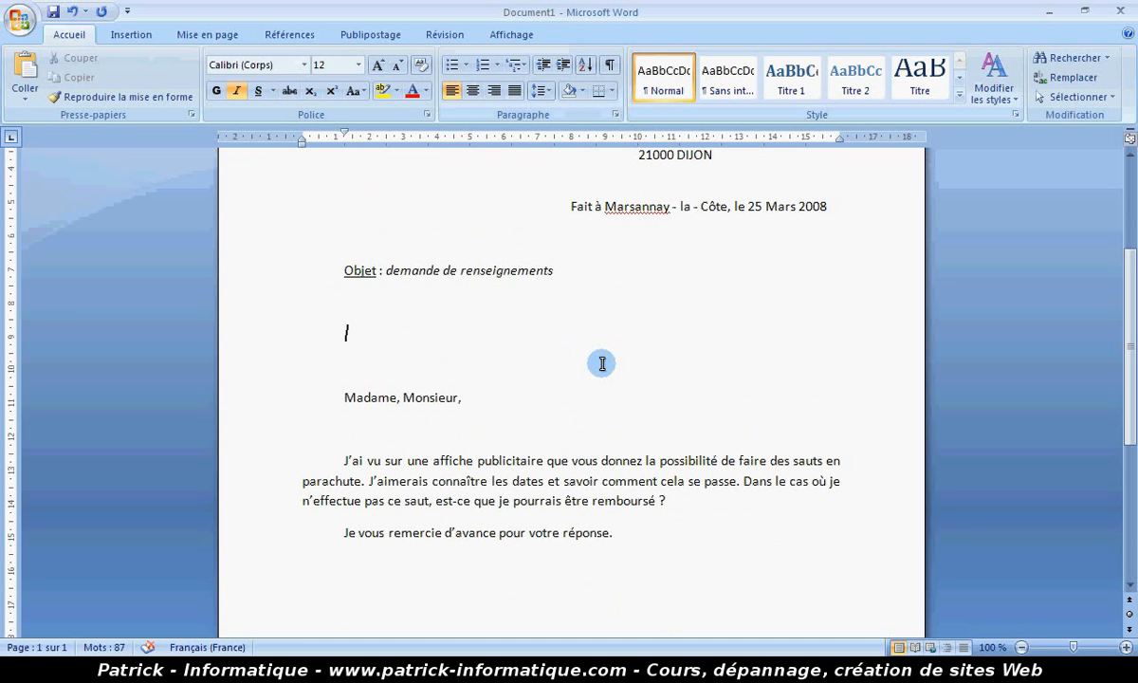
pyautogui.scroll(2, 601, 364)
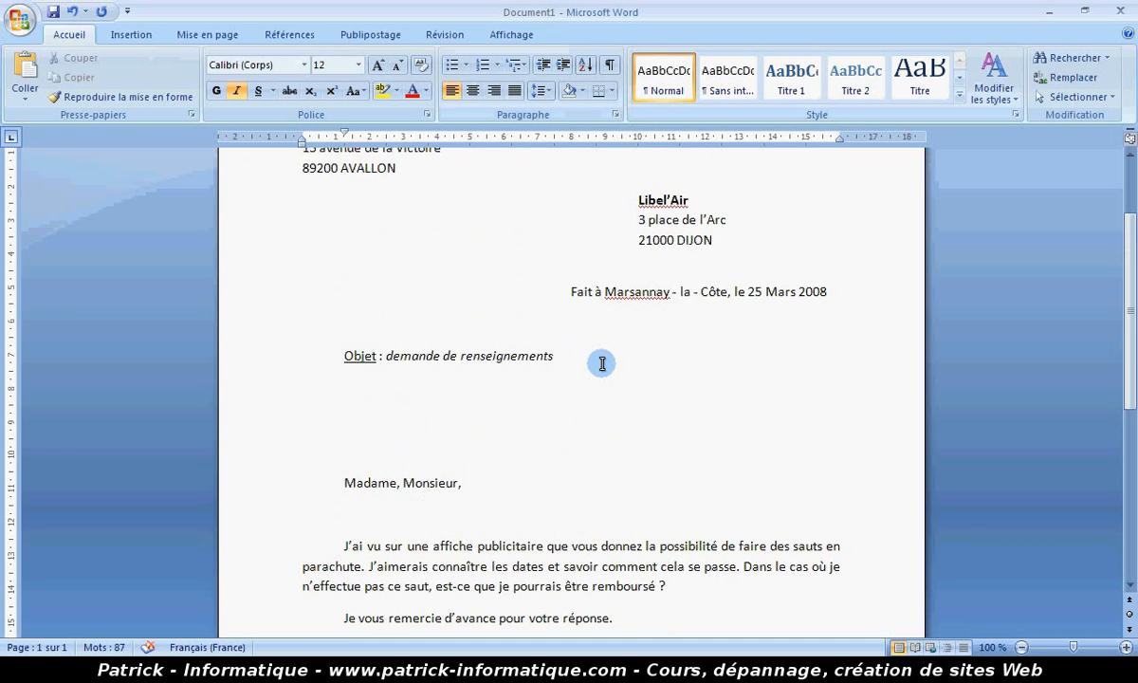
pyautogui.click(21, 21)
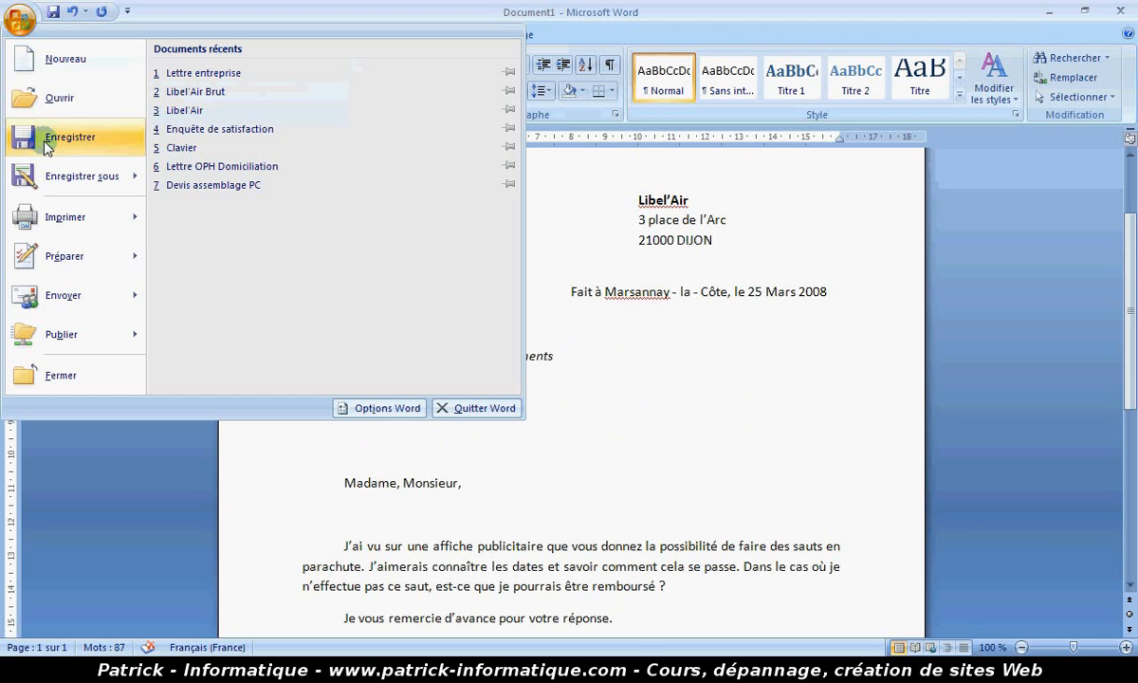
pyautogui.moveTo(46, 221)
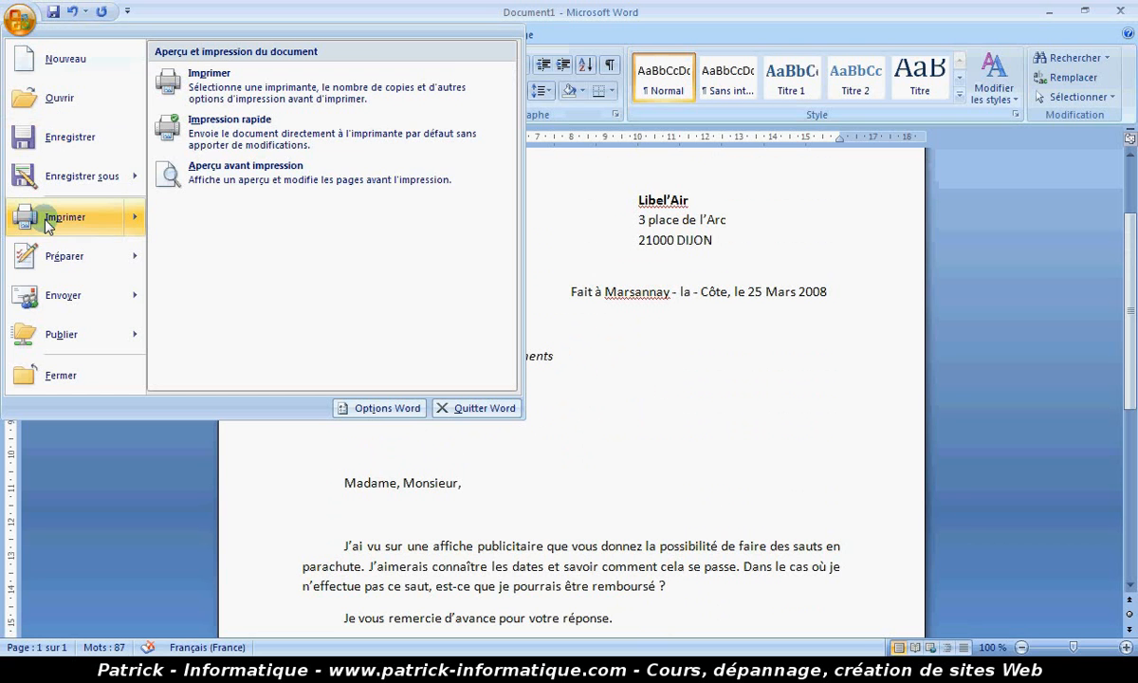
pyautogui.click(282, 181)
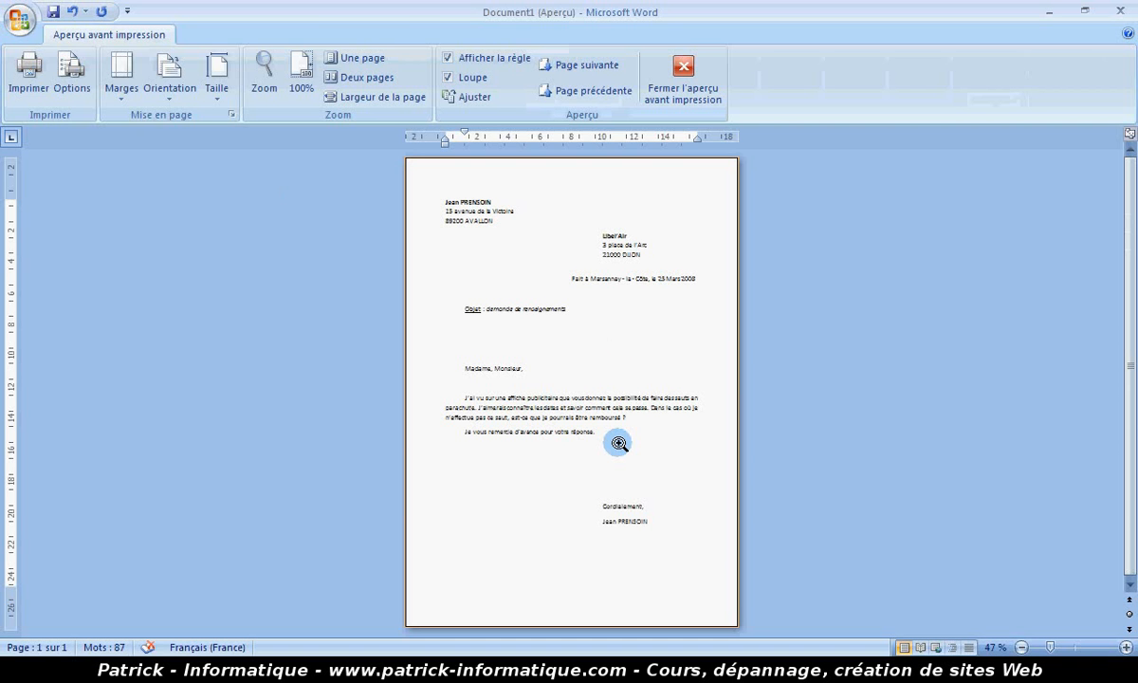
pyautogui.click(686, 92)
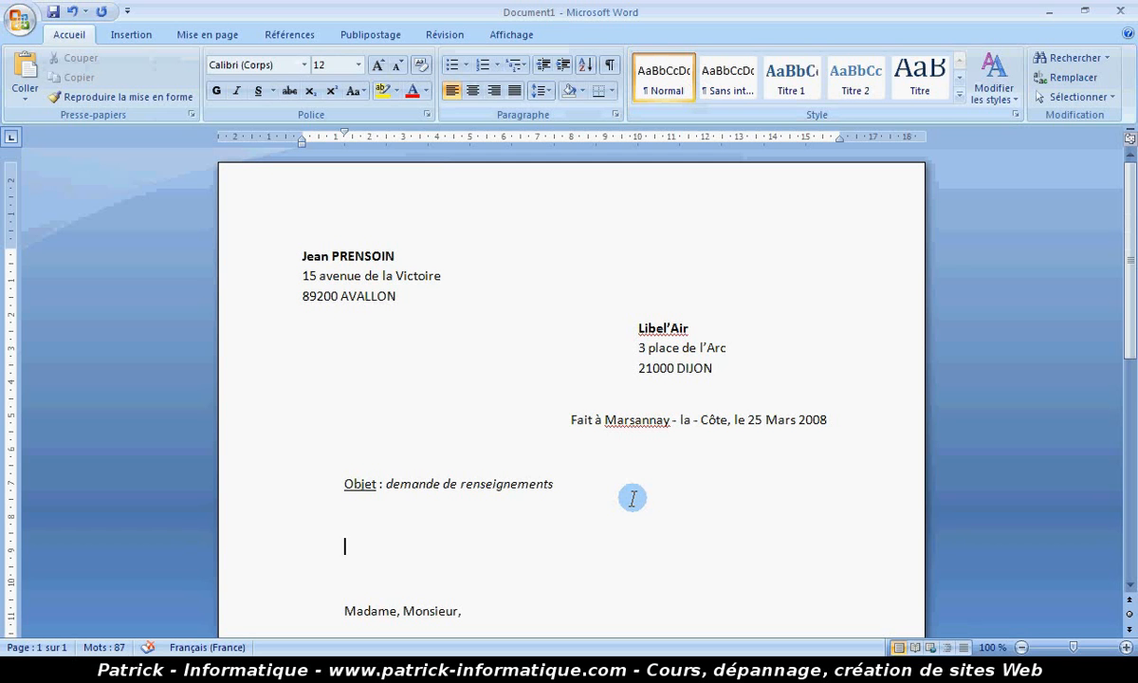
# Review the printer, page range and copies settings for printing the letter, then close them without printing.
pyautogui.click(21, 20)
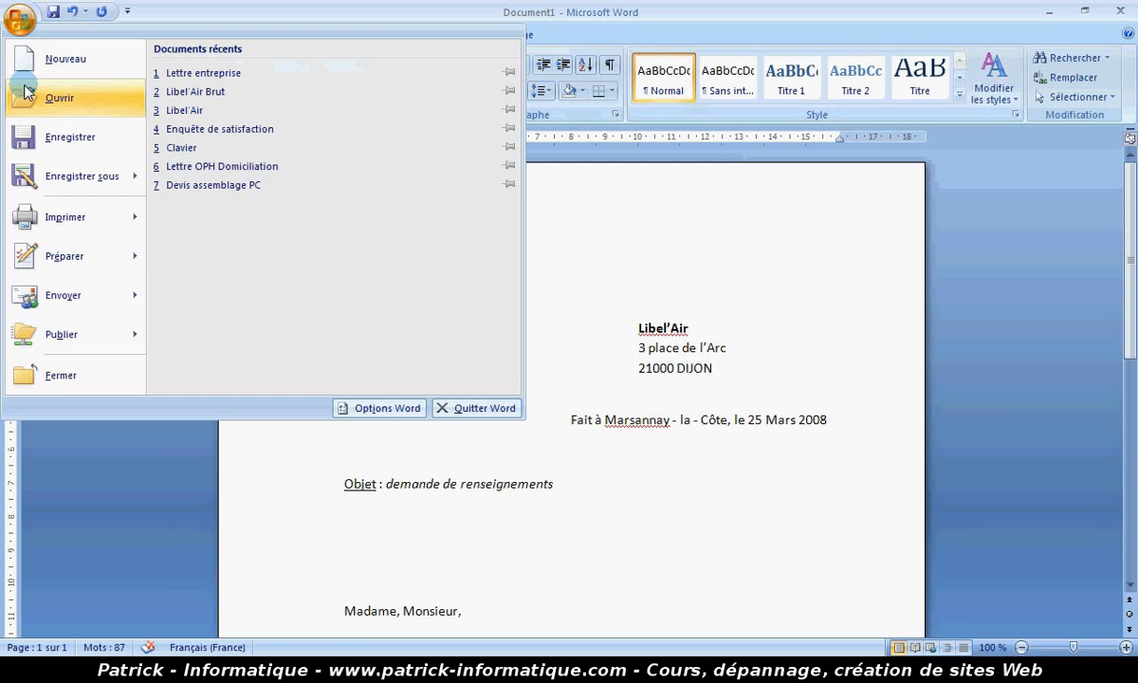
pyautogui.click(66, 224)
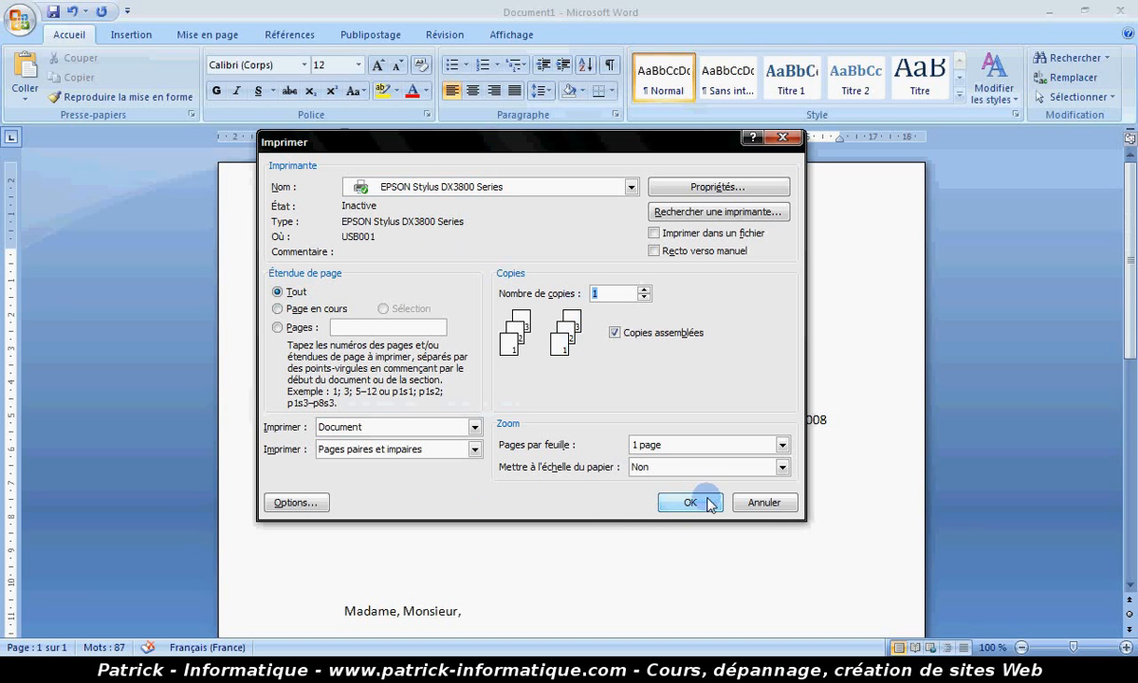
pyautogui.click(765, 503)
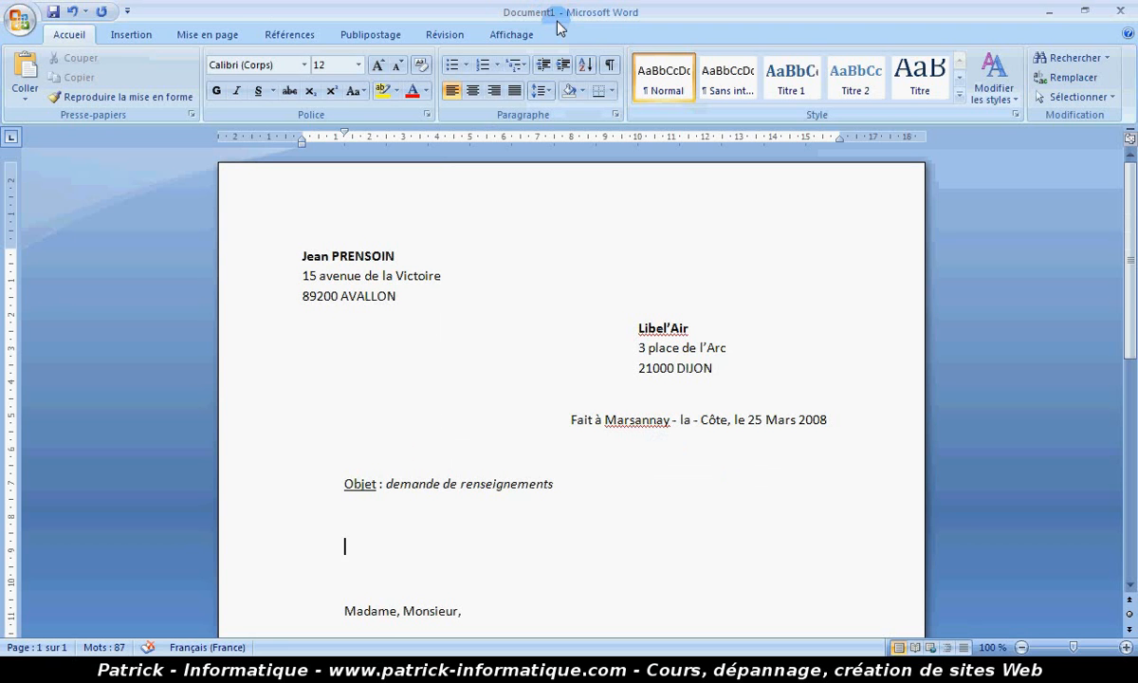
# Start saving the letter in Mes documents and add "lettre" in front of the suggested file name.
pyautogui.click(30, 21)
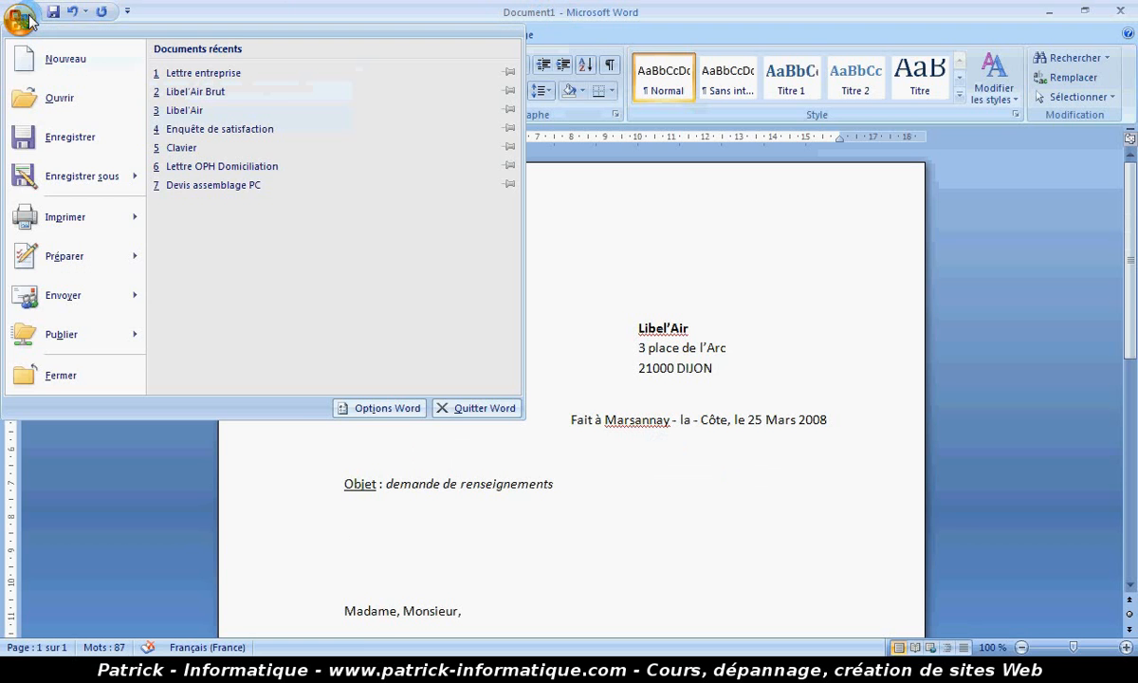
pyautogui.click(59, 138)
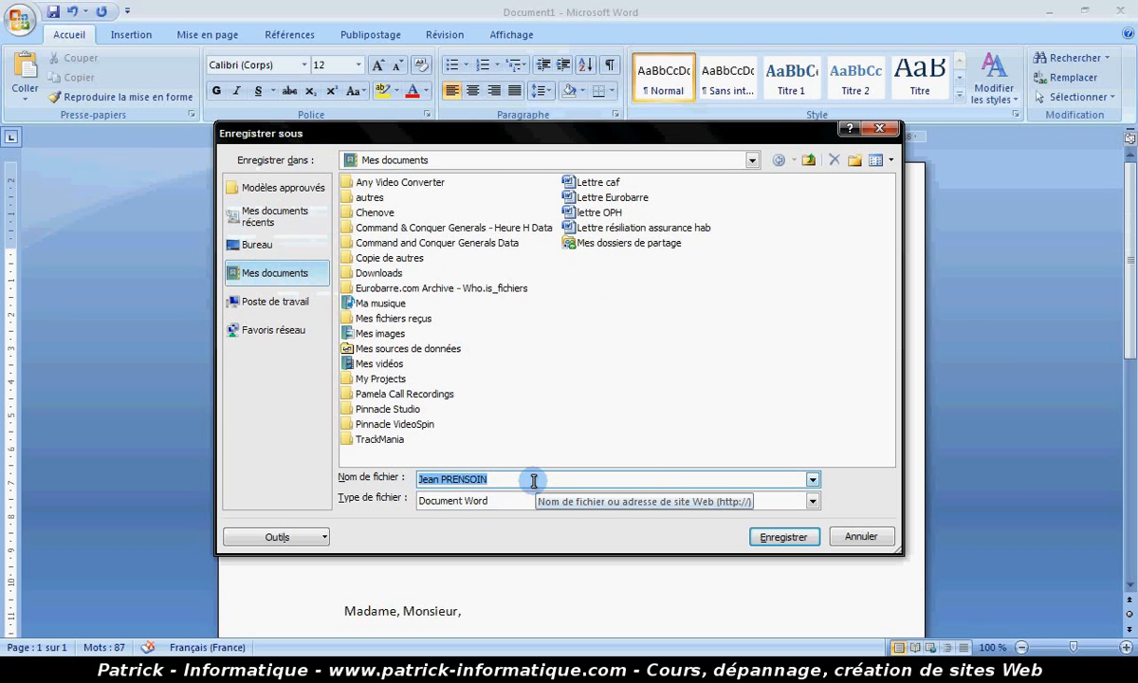
pyautogui.click(419, 479)
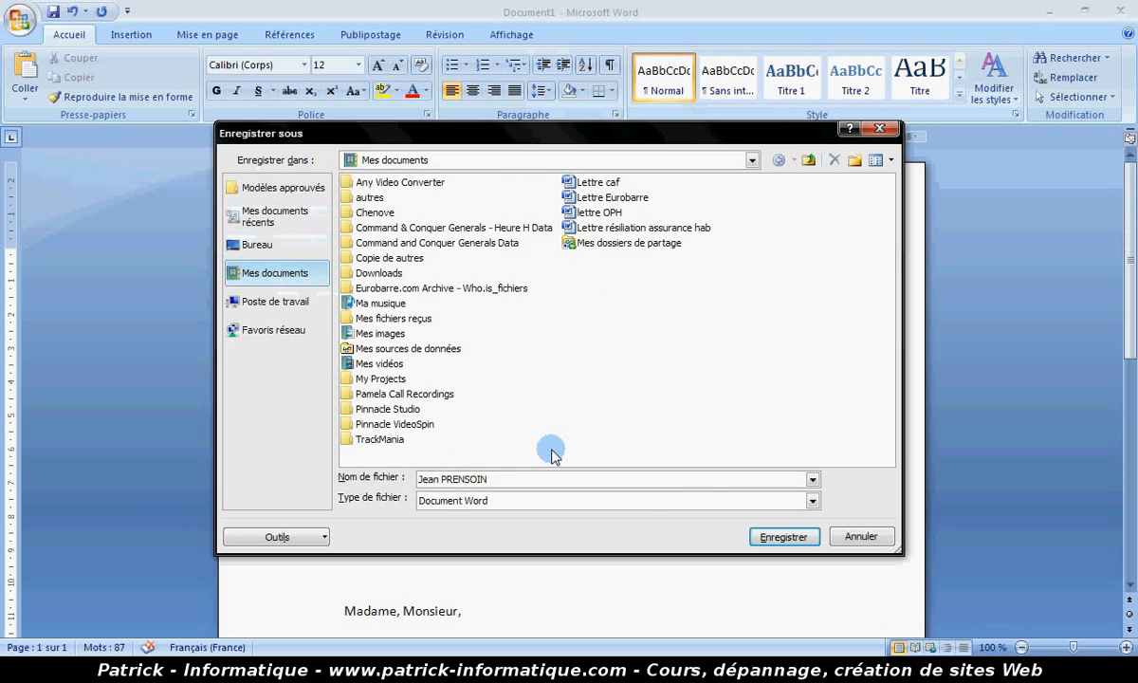
pyautogui.write('lettre')
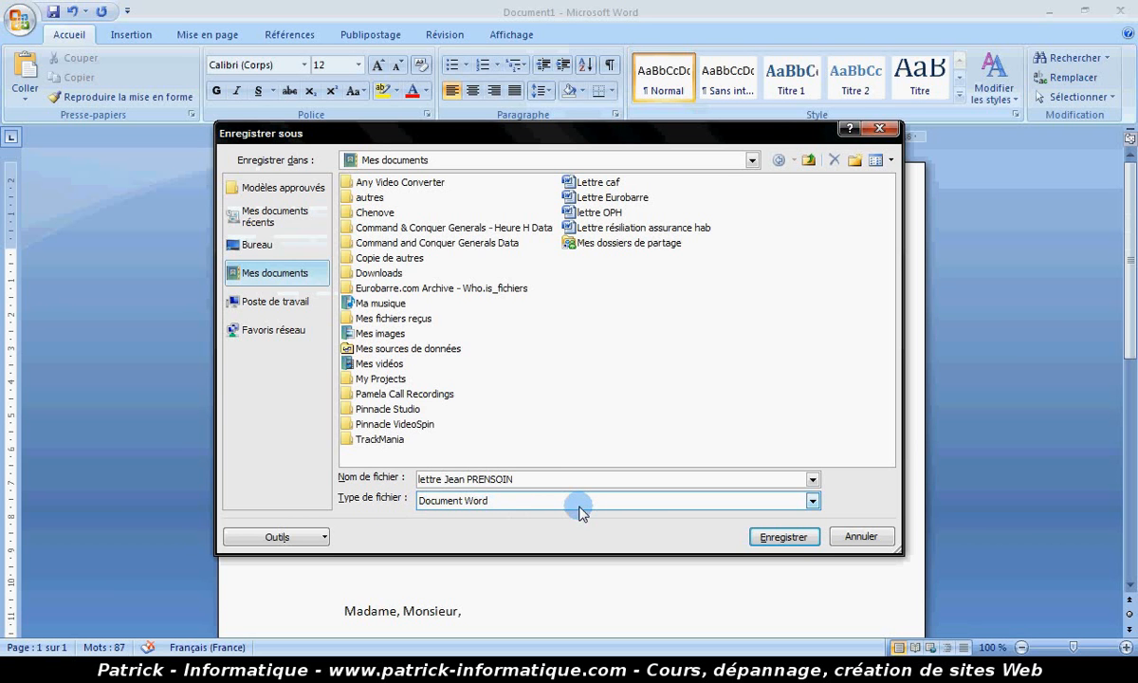
# Set the file type to Document Word 97-2003 and save the letter.
pyautogui.click(469, 503)
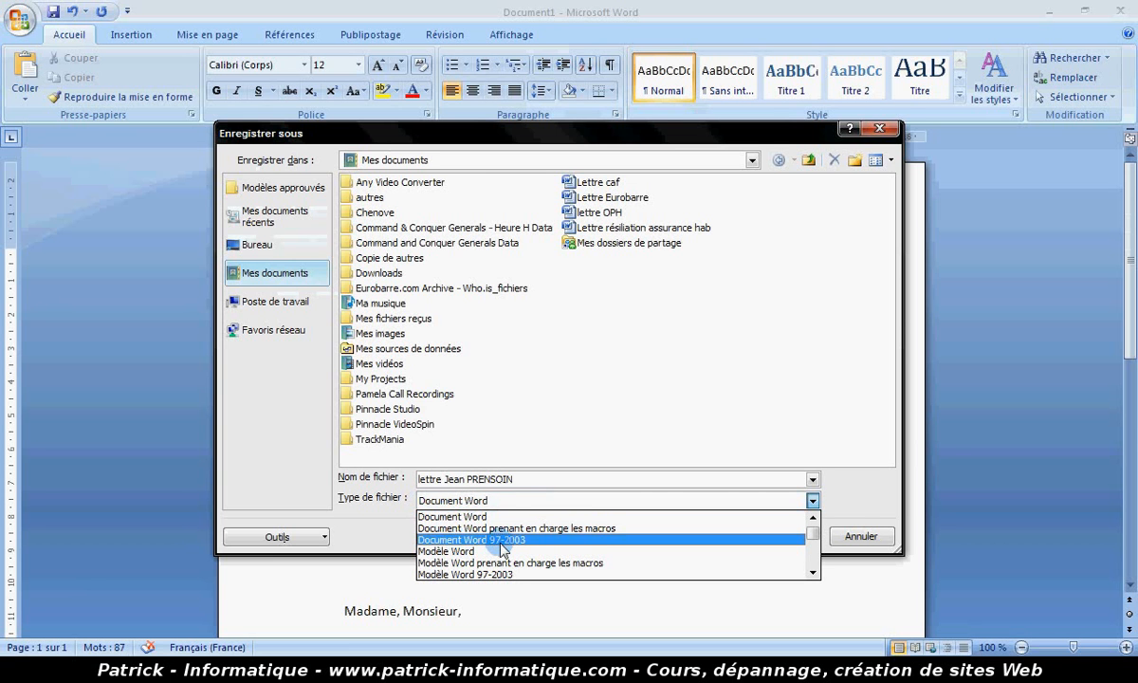
pyautogui.click(500, 541)
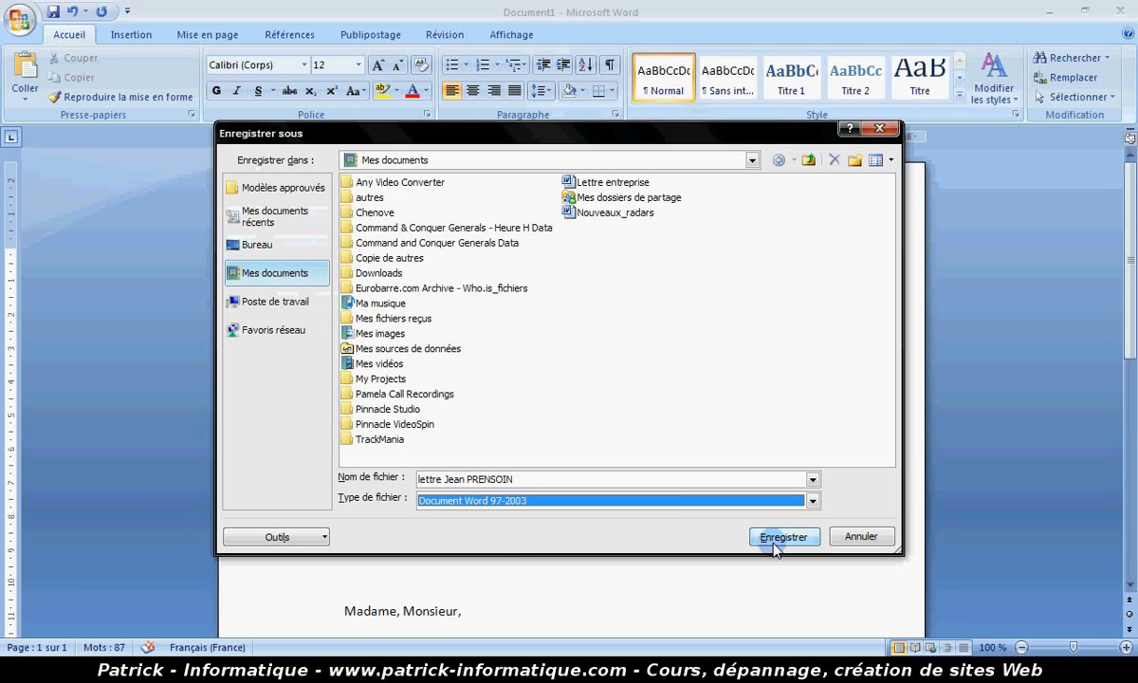
pyautogui.click(521, 502)
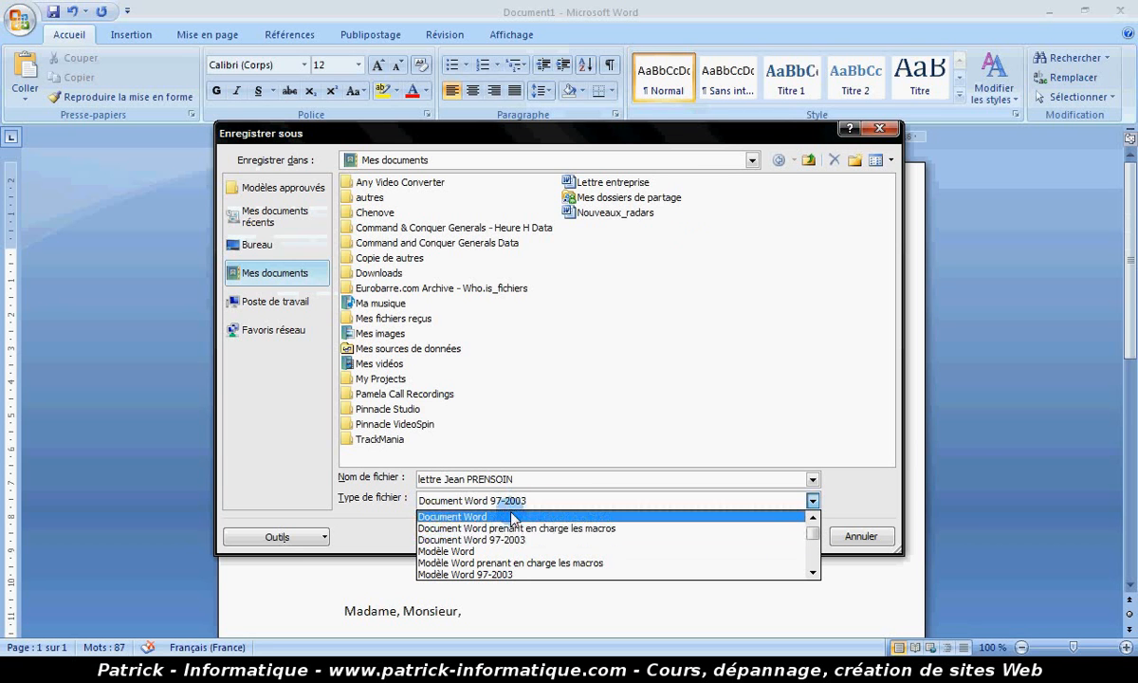
pyautogui.click(838, 499)
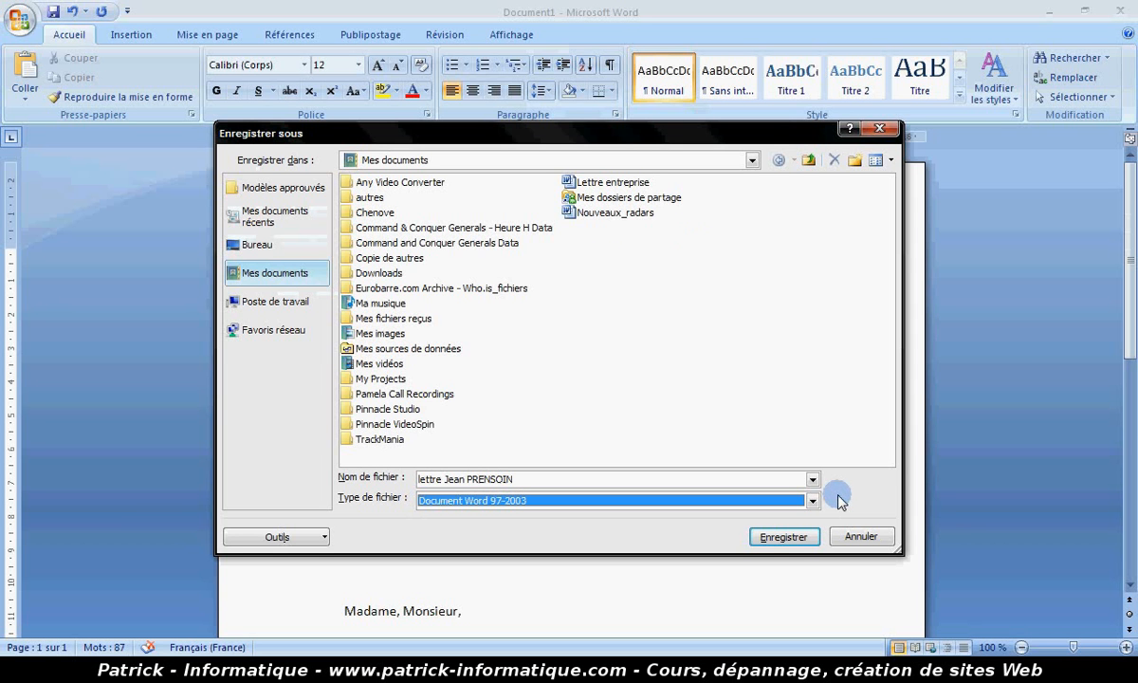
pyautogui.click(782, 537)
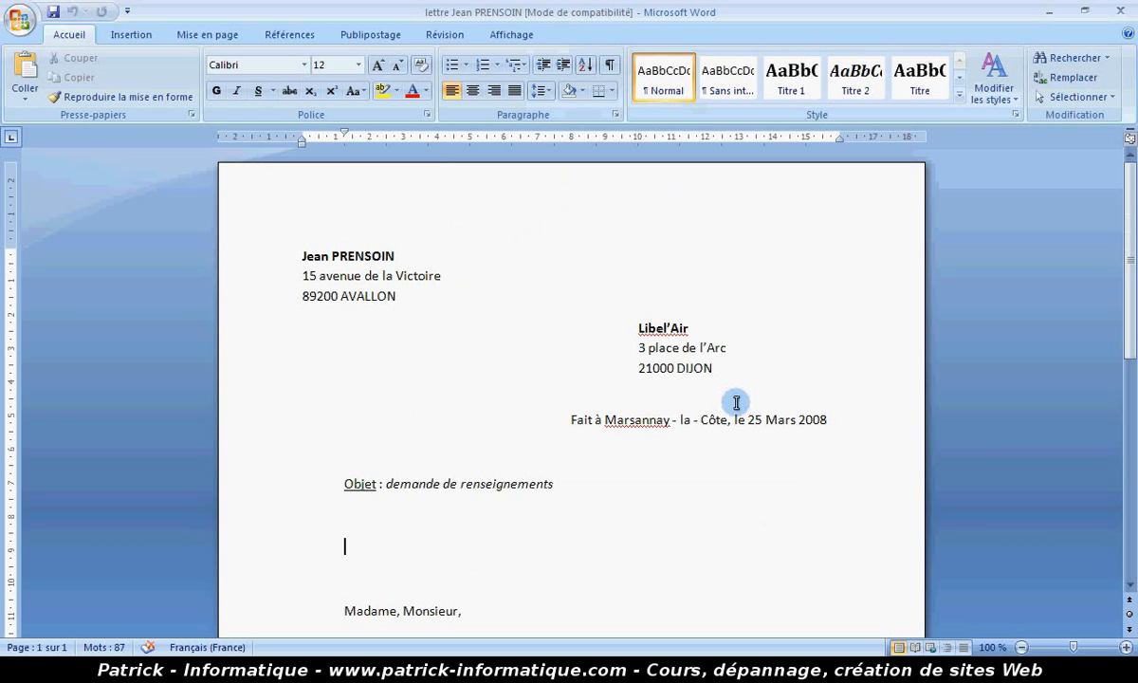